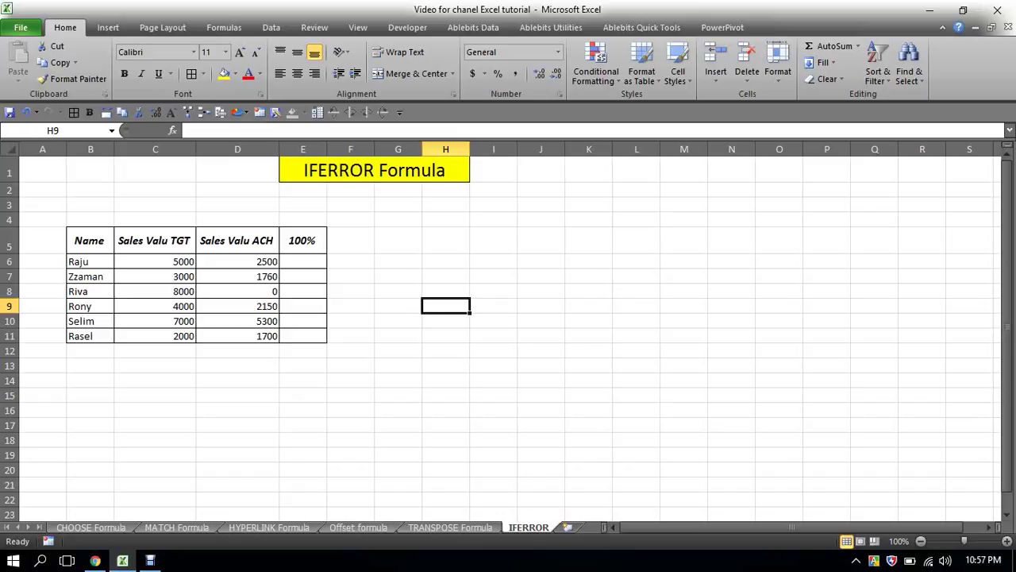
- Change Riva's achieved sales in D8 to 4500
{"action": "left_click", "coordinate": [277, 292]}
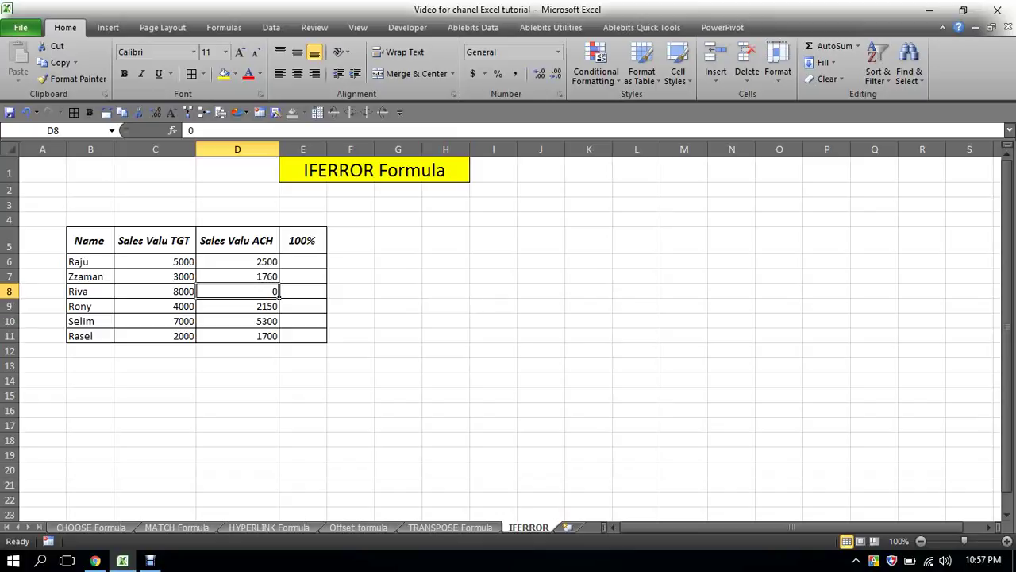
{"action": "type", "text": "45"}
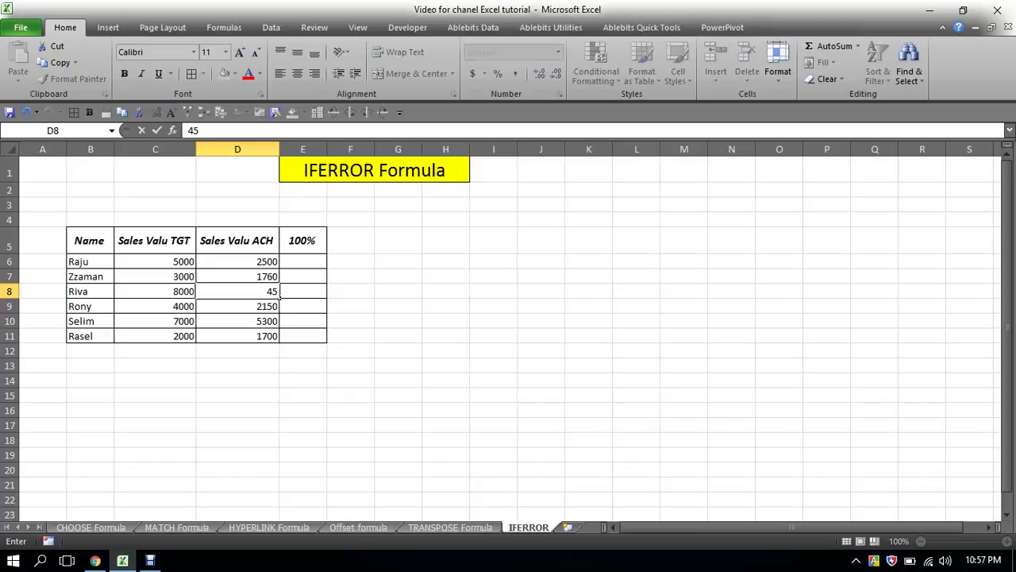
{"action": "type", "text": "00"}
{"action": "left_click", "coordinate": [493, 380]}
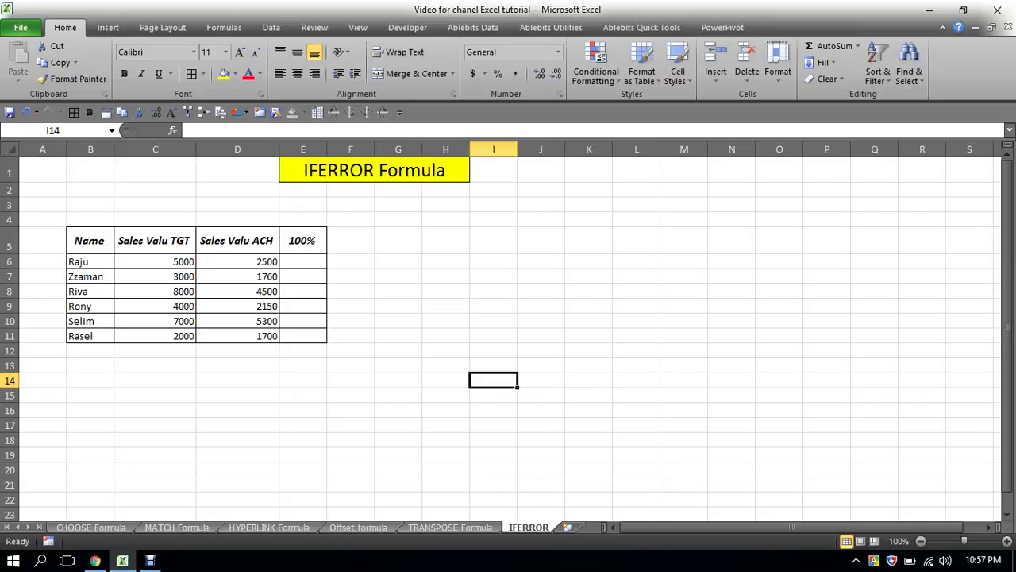
- Walk through the Name column from Raju down to Rasel
{"action": "left_click", "coordinate": [90, 241]}
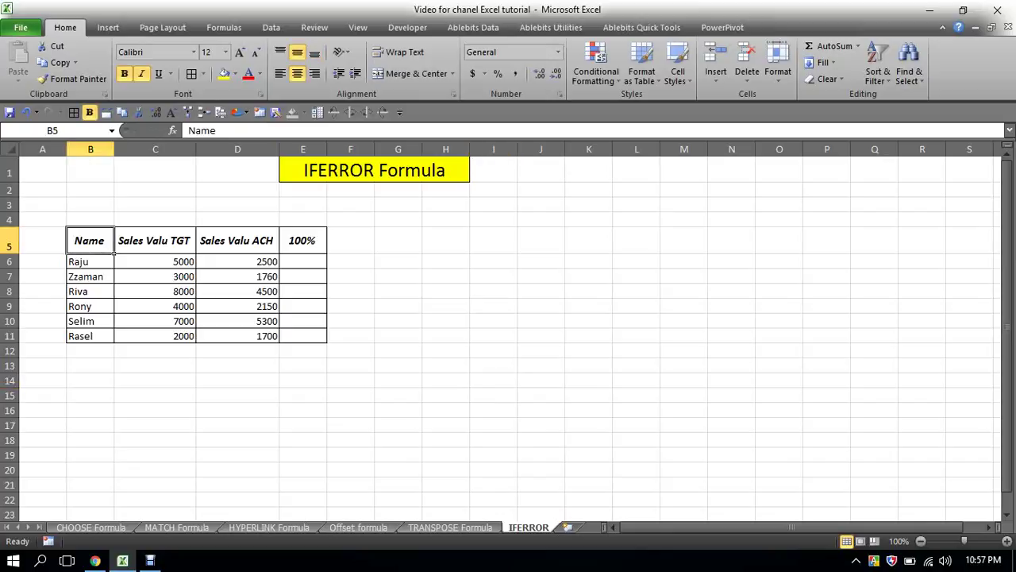
{"action": "left_click", "coordinate": [89, 262]}
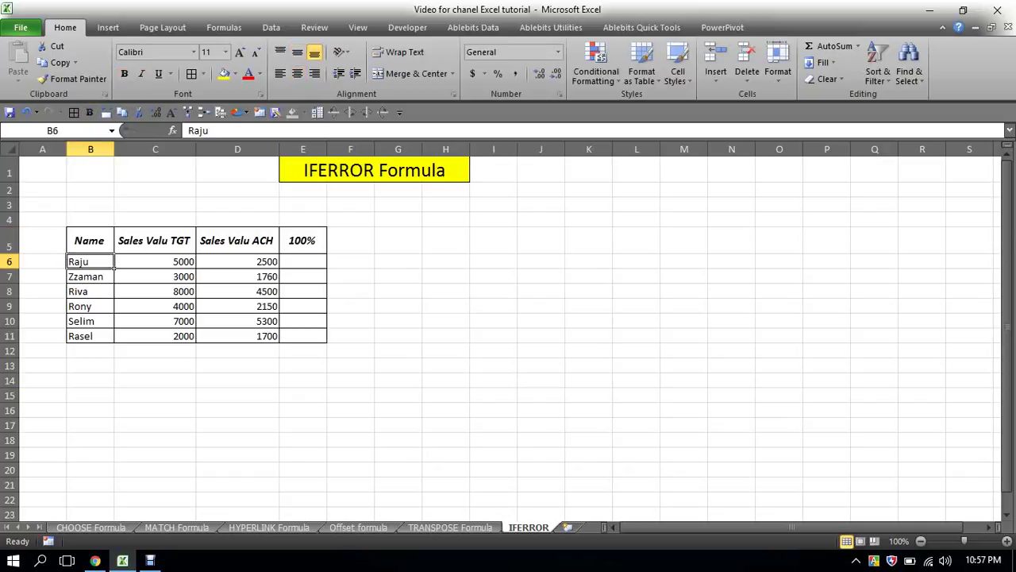
{"action": "left_click", "coordinate": [86, 276]}
{"action": "left_click", "coordinate": [86, 291]}
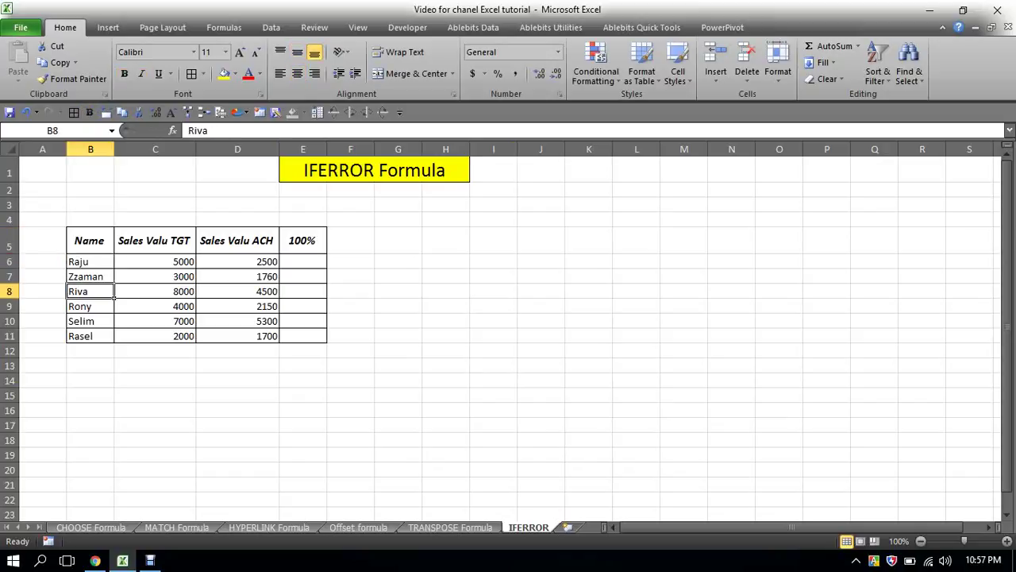
{"action": "left_click", "coordinate": [79, 305]}
{"action": "left_click", "coordinate": [81, 320]}
{"action": "left_click", "coordinate": [80, 336]}
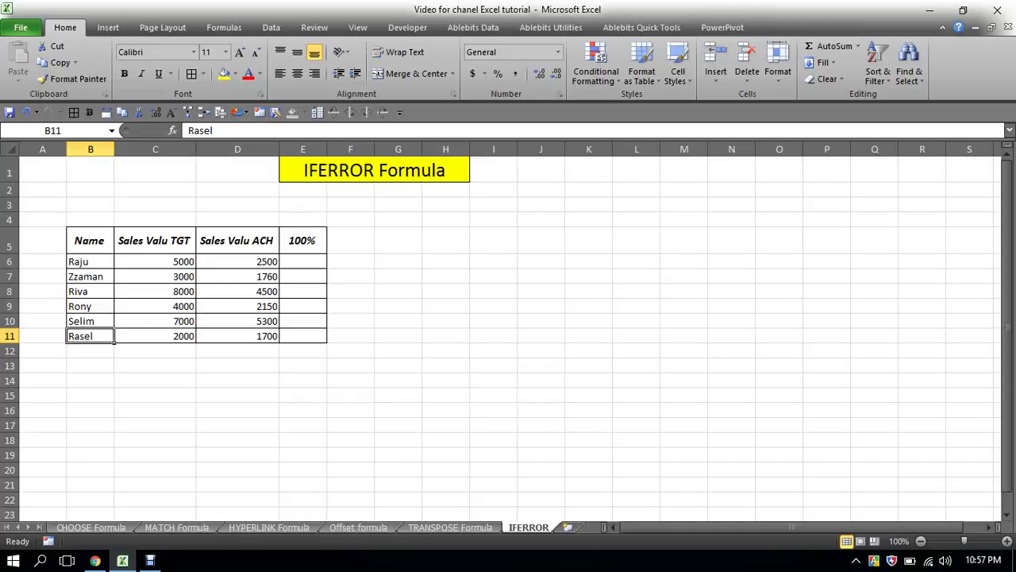
- Centre the values in target column C and achievement column D
{"action": "left_click", "coordinate": [155, 150]}
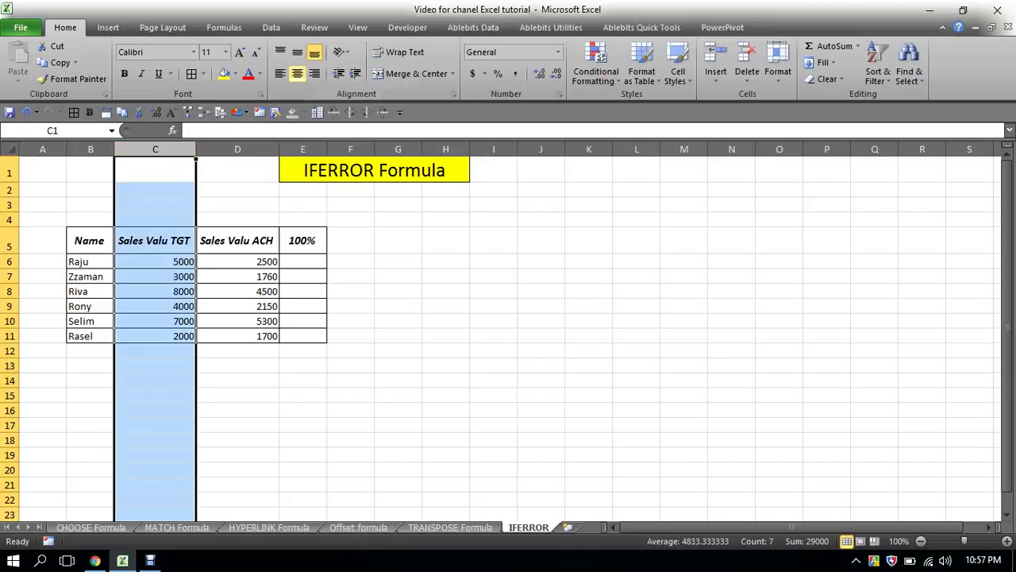
{"action": "left_click", "coordinate": [297, 73]}
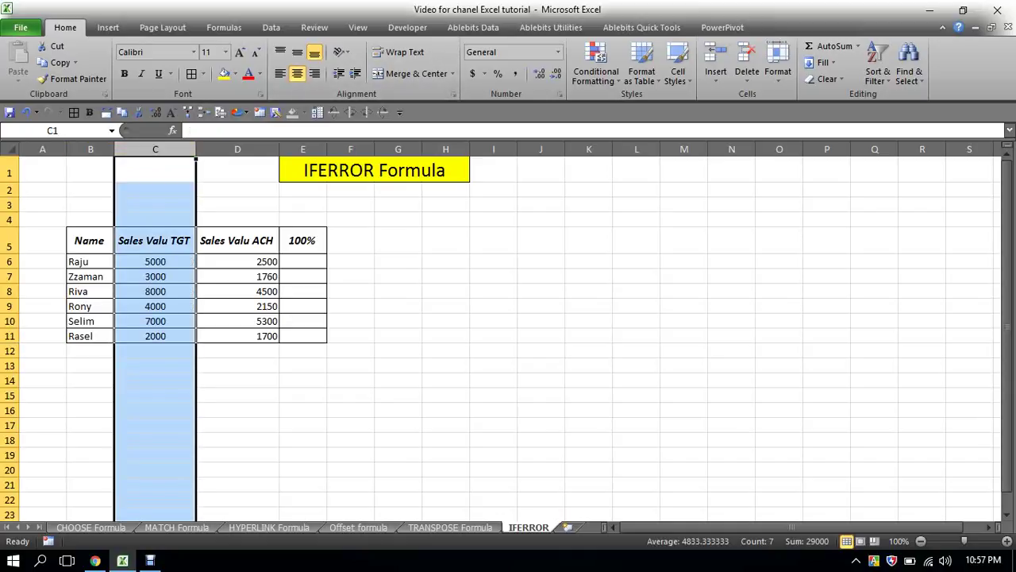
{"action": "left_click", "coordinate": [237, 149]}
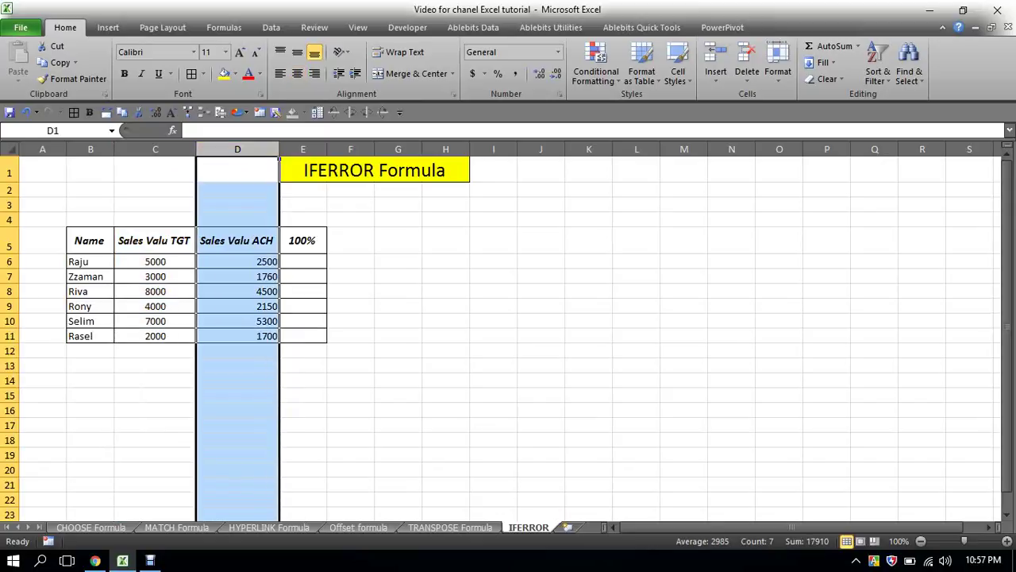
{"action": "left_click", "coordinate": [297, 73]}
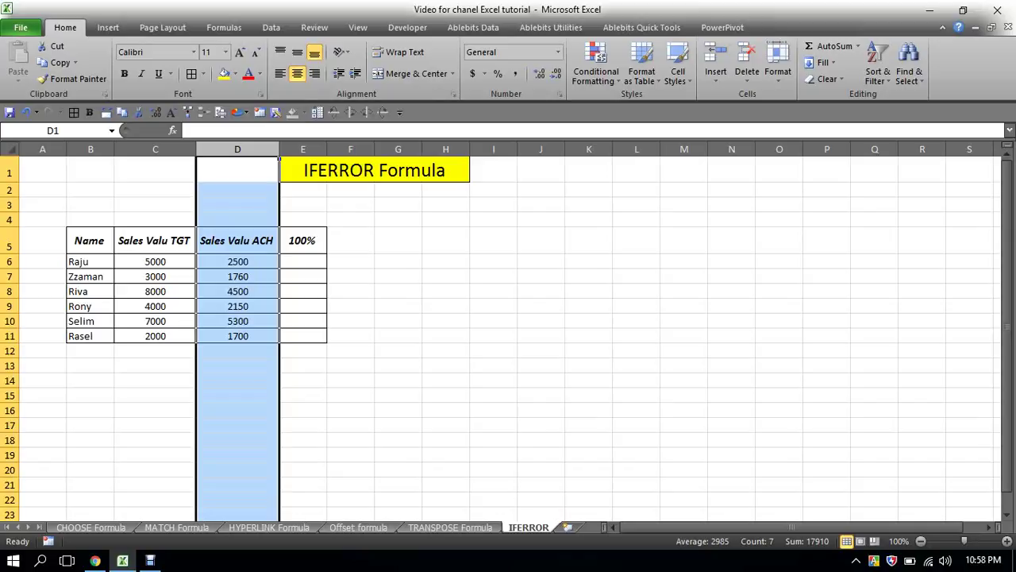
- Rename the E5 heading to 'Sales valu ACH 100%'
{"action": "left_click", "coordinate": [302, 240]}
{"action": "key", "text": "F2"}
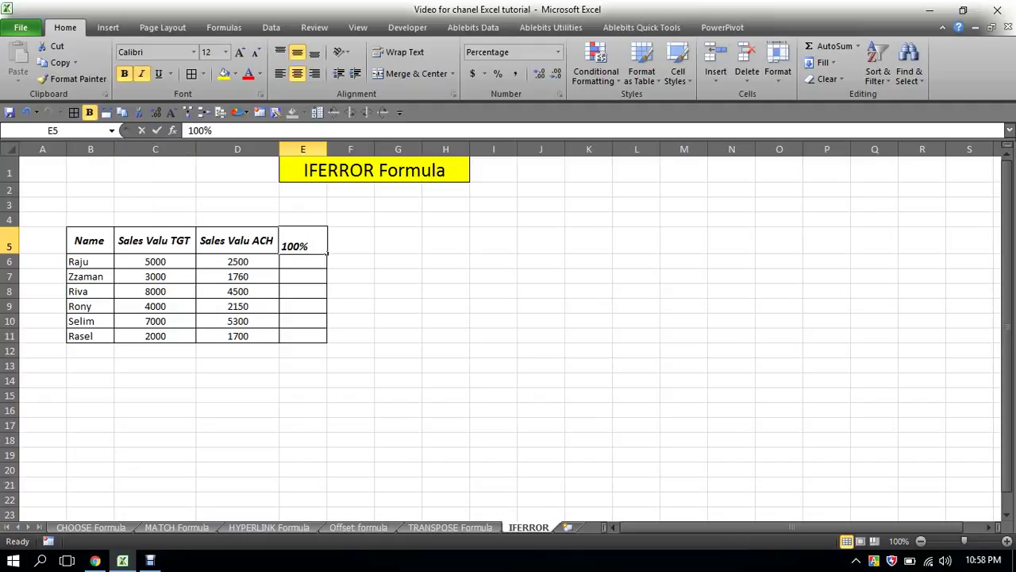
{"action": "key", "text": "F2"}
{"action": "type", "text": "Sal"}
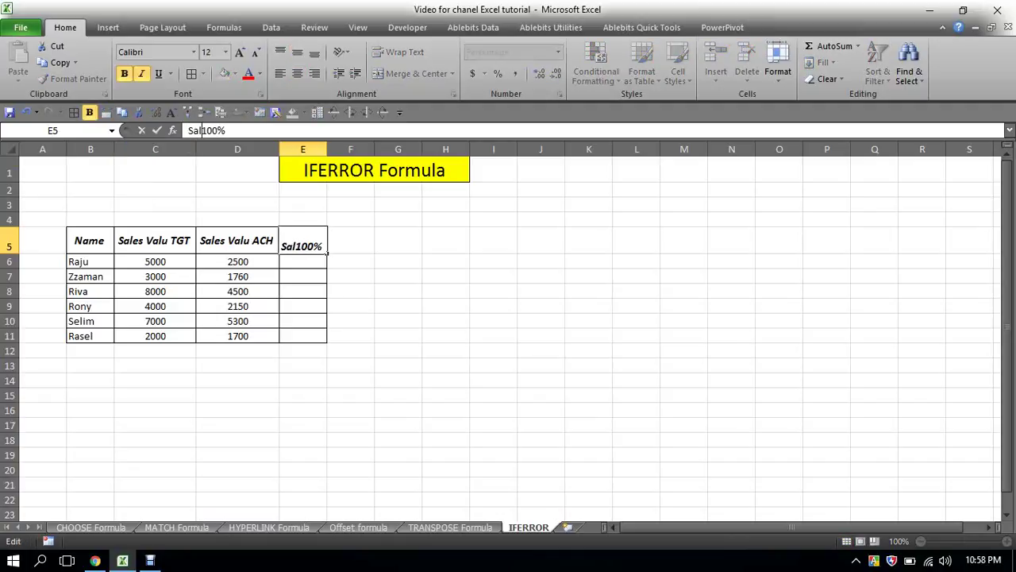
{"action": "type", "text": "e"}
{"action": "type", "text": "s"}
{"action": "type", "text": " va"}
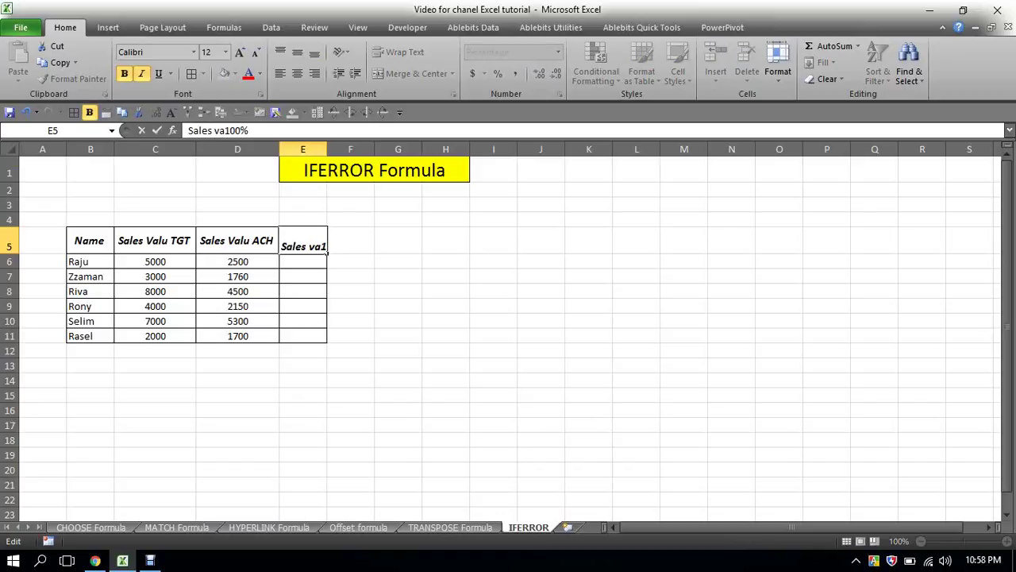
{"action": "type", "text": "lu"}
{"action": "type", "text": " A"}
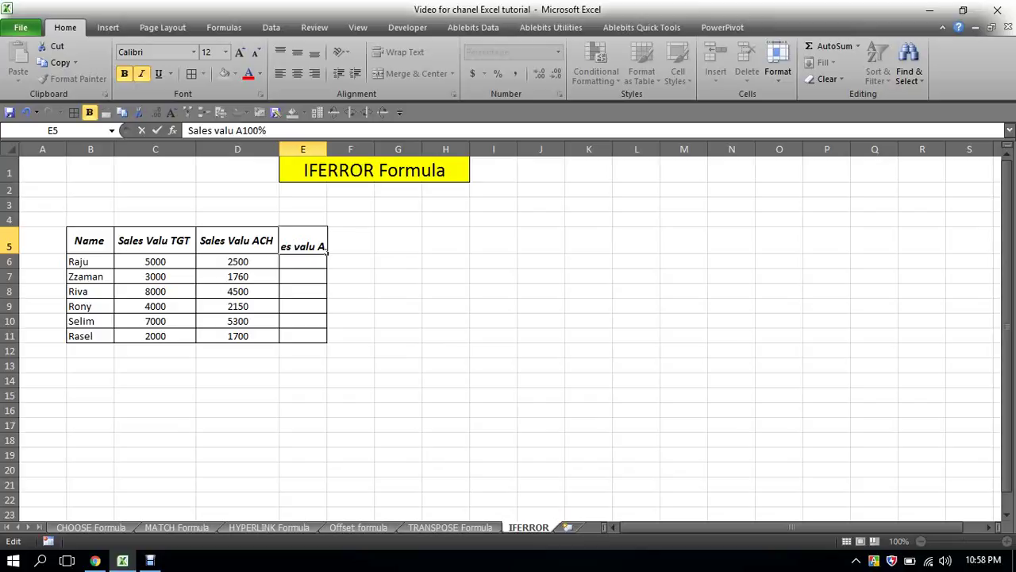
{"action": "type", "text": "c"}
{"action": "key", "text": "BackSpace"}
{"action": "type", "text": "CH"}
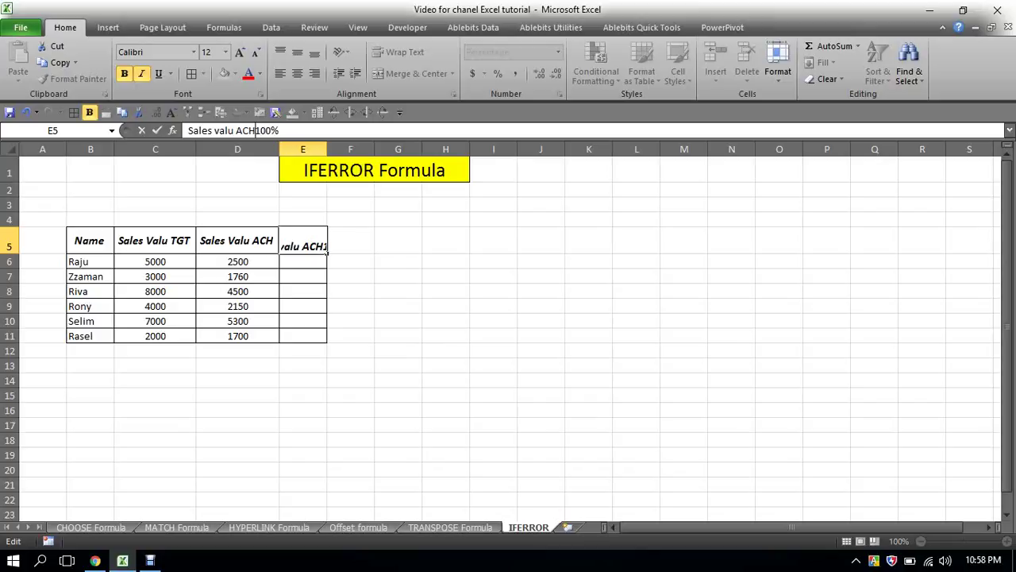
{"action": "left_click", "coordinate": [398, 262]}
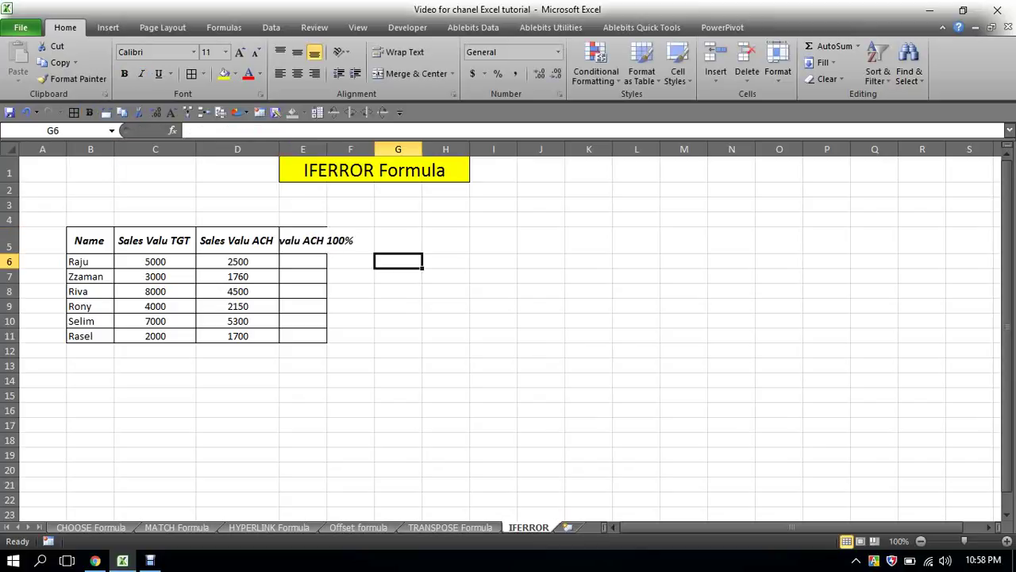
- Autofit column E so the full heading shows
{"action": "double_click", "coordinate": [327, 149]}
{"action": "left_click", "coordinate": [416, 291]}
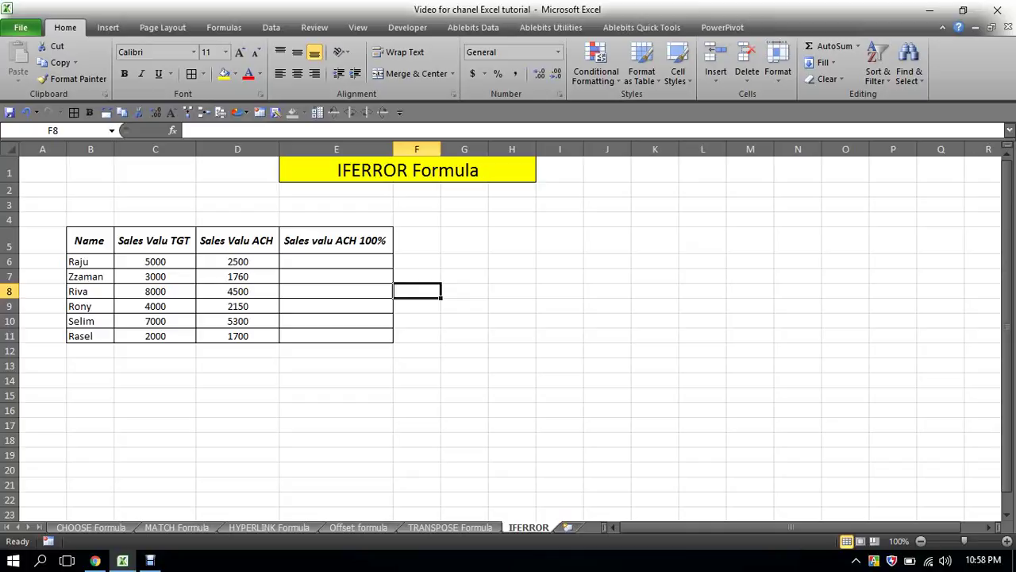
{"action": "left_click", "coordinate": [512, 261]}
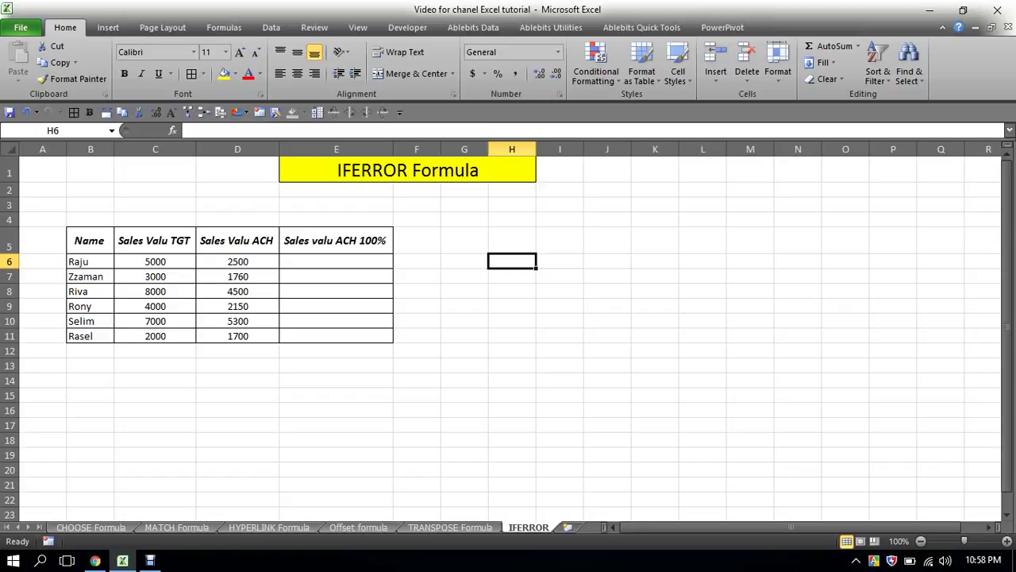
- Enter =D6/C6 in E6 for Raju's achievement ratio
{"action": "left_click", "coordinate": [336, 262]}
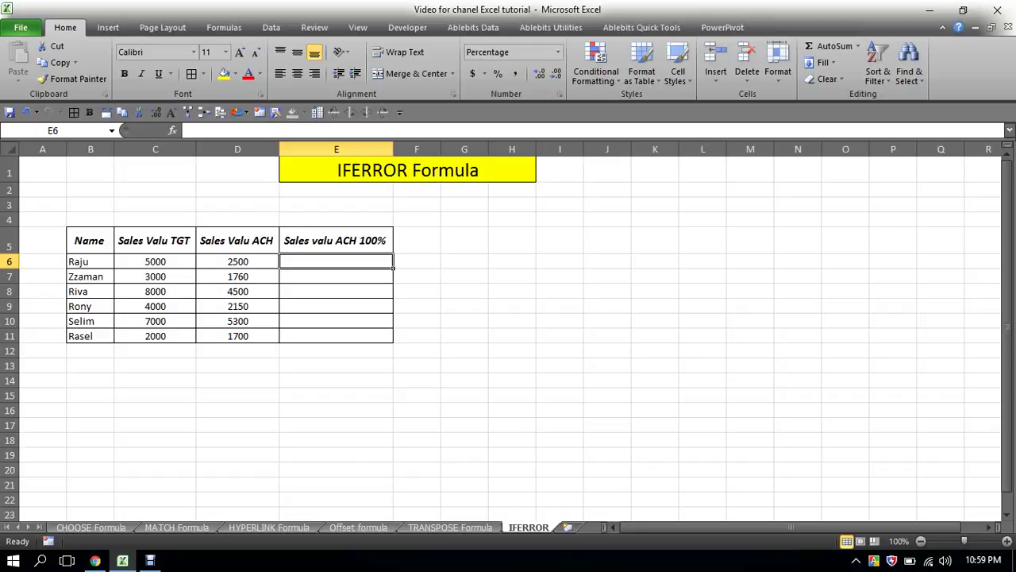
{"action": "type", "text": "="}
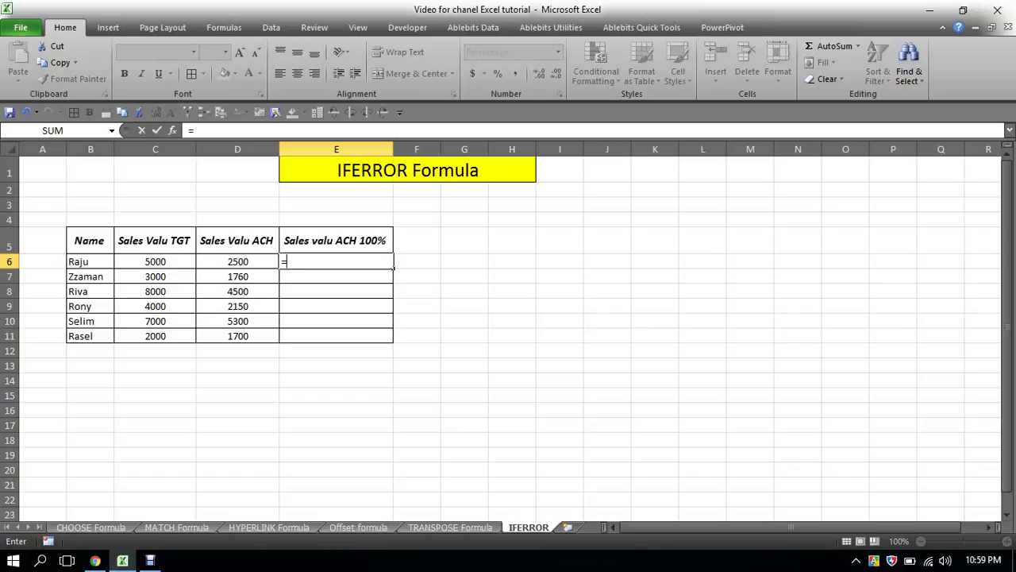
{"action": "left_click", "coordinate": [238, 261]}
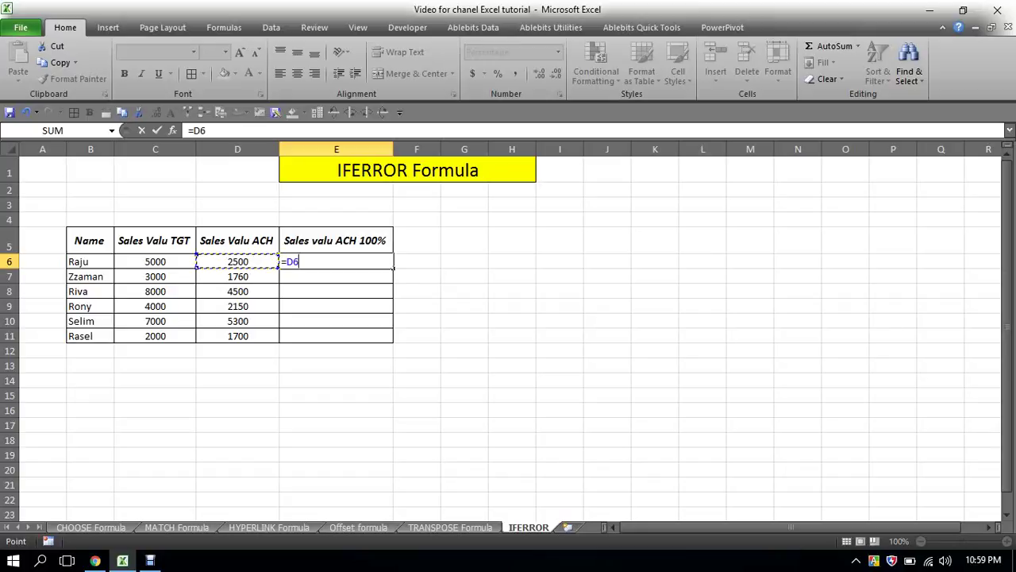
{"action": "type", "text": "/"}
{"action": "left_click", "coordinate": [155, 261]}
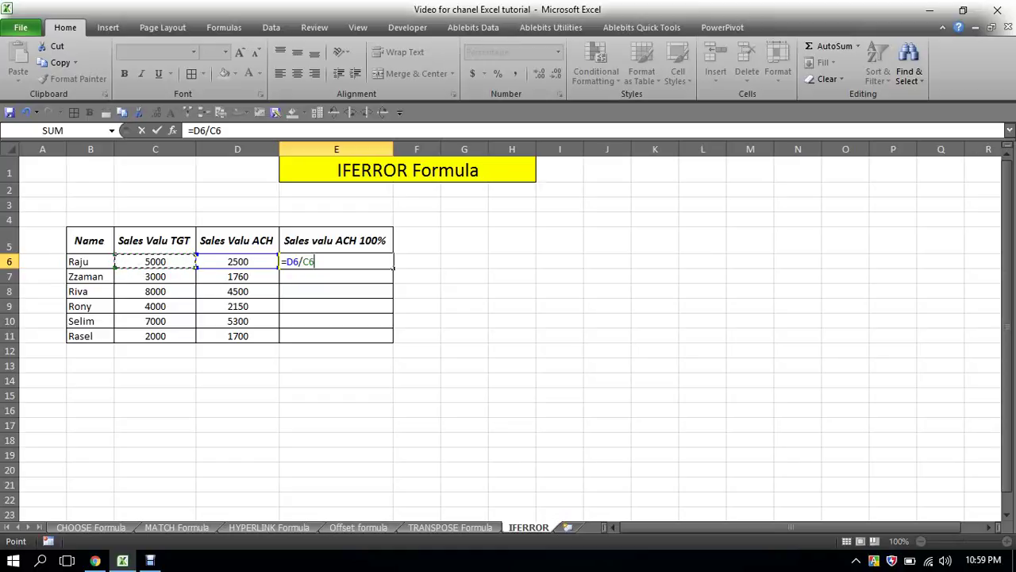
{"action": "key", "text": "Return"}
- Copy the E6 formula down to E11 and apply Percent Style to E6:E11
{"action": "key", "text": "Up"}
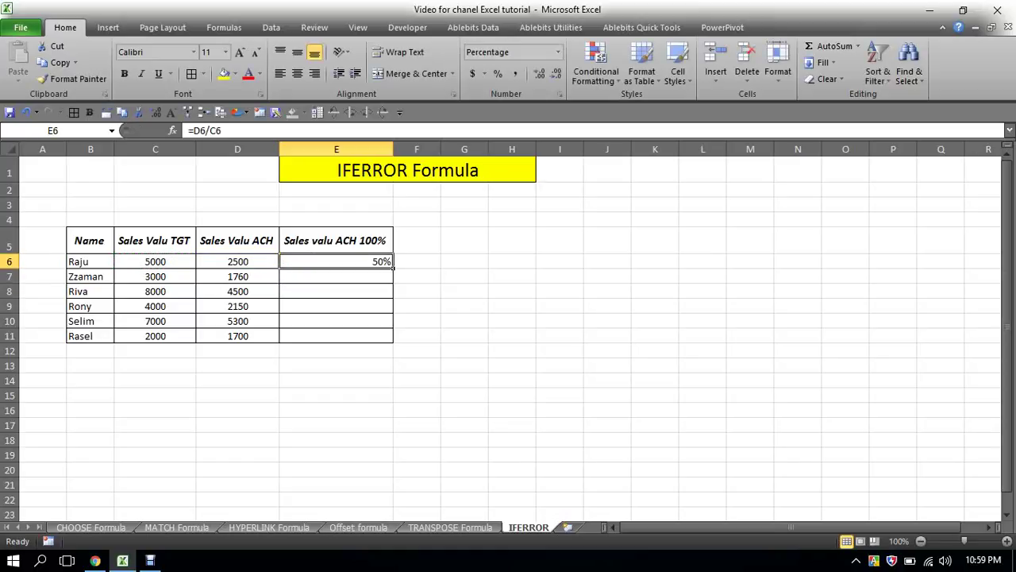
{"action": "key", "text": "ctrl+c"}
{"action": "key", "text": "Left"}
{"action": "key", "text": "ctrl+Down"}
{"action": "key", "text": "Right"}
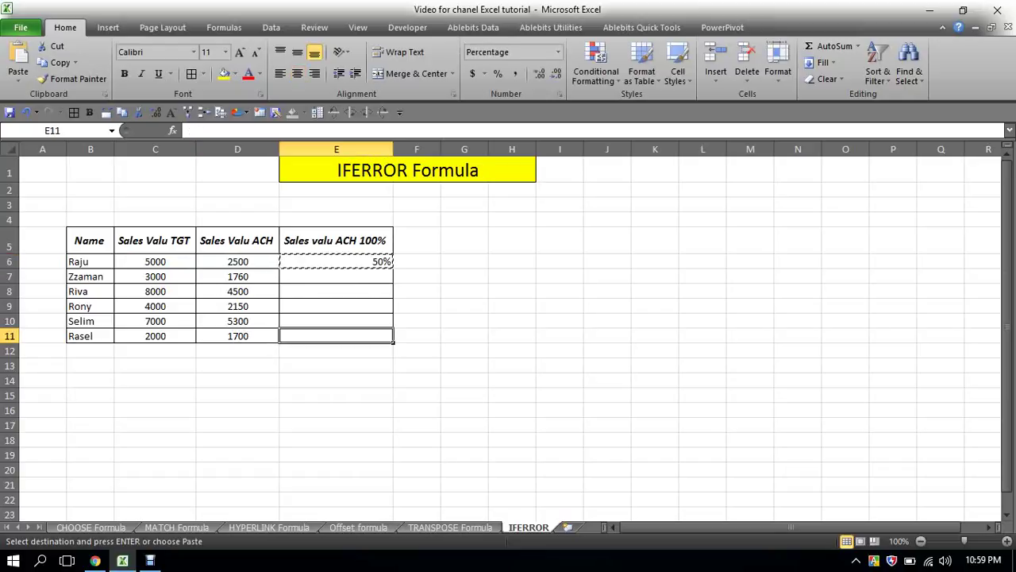
{"action": "key", "text": "ctrl+shift+Up"}
{"action": "key", "text": "Return"}
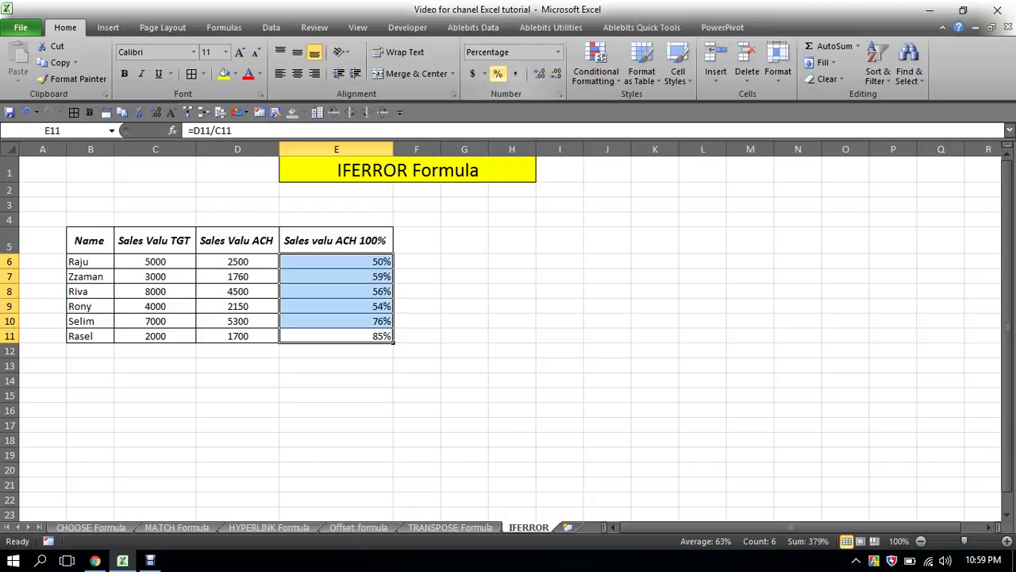
{"action": "left_click", "coordinate": [498, 73]}
{"action": "left_click", "coordinate": [417, 261]}
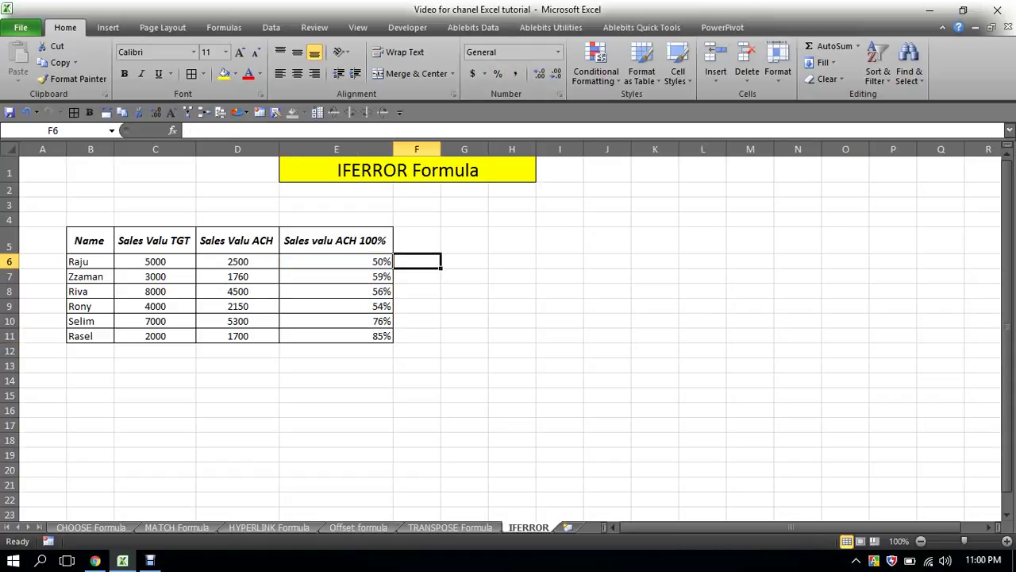
- Enter the formula =D6/C6 in F6
{"action": "type", "text": "="}
{"action": "key", "text": "Left"}
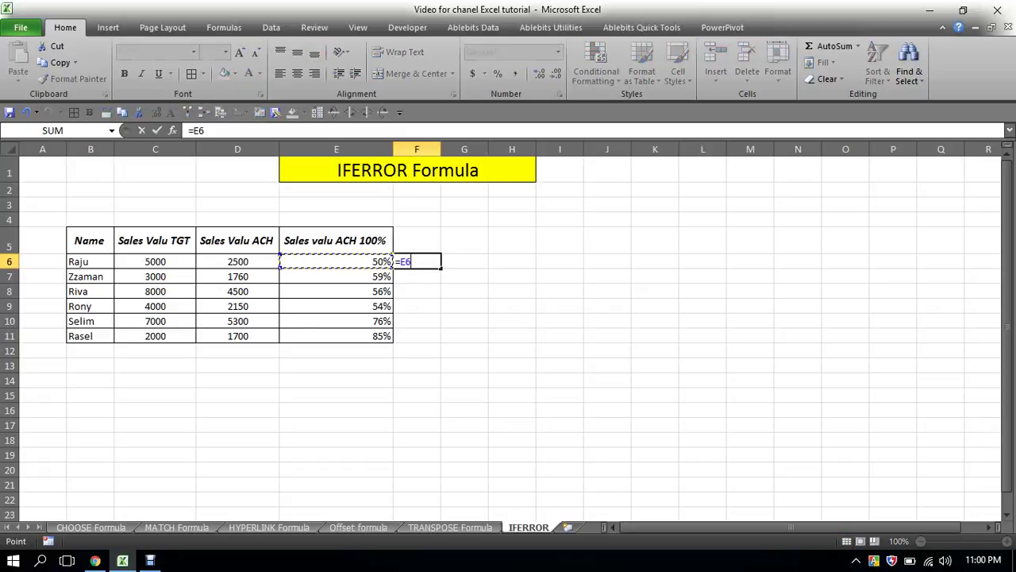
{"action": "key", "text": "Left"}
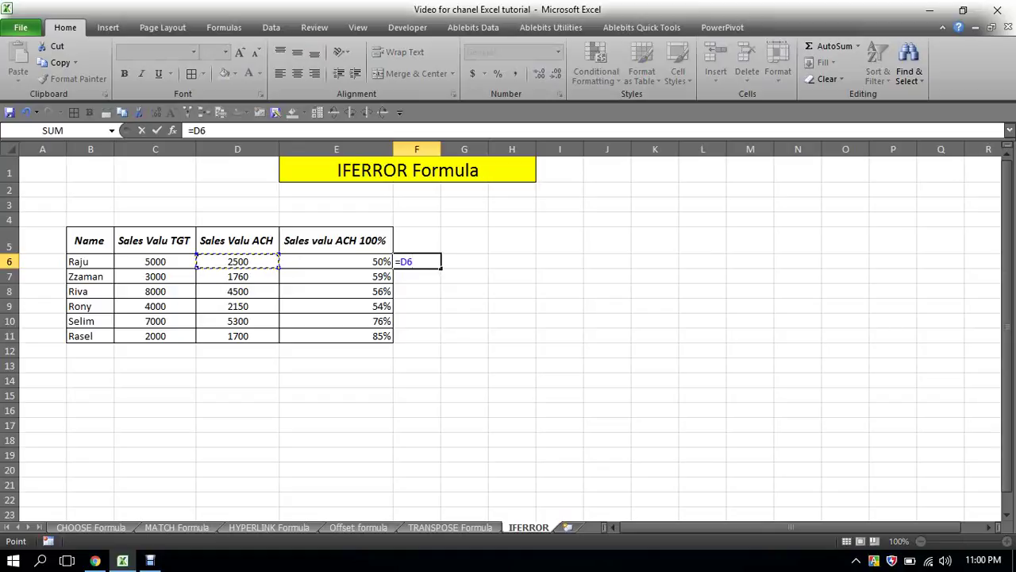
{"action": "type", "text": "/"}
{"action": "key", "text": "Left"}
{"action": "key", "text": "Left"}
{"action": "key", "text": "Left"}
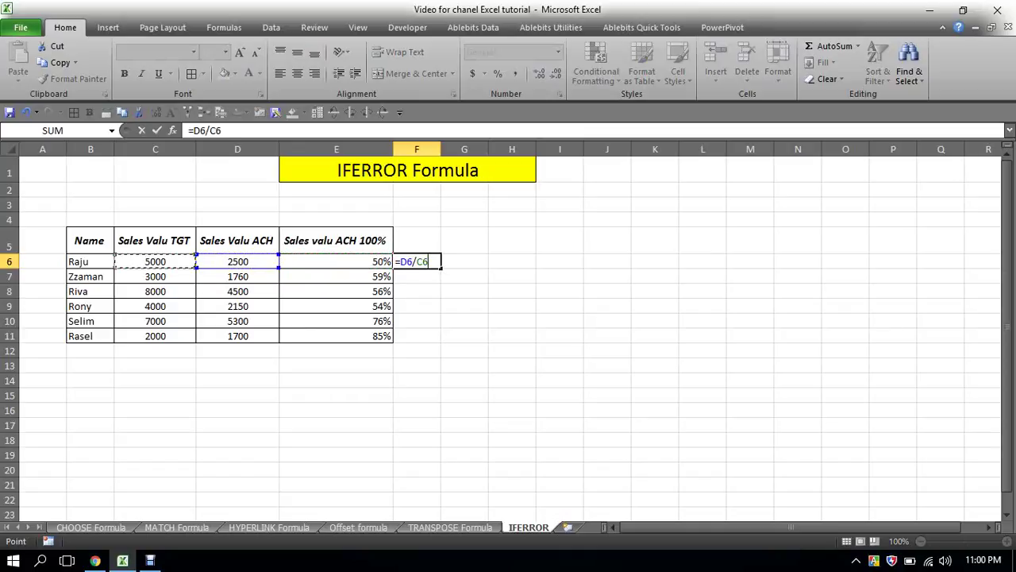
{"action": "key", "text": "Return"}
- Copy the F6 formula down to F11 and format F6:F11 as percentages
{"action": "left_click", "coordinate": [417, 261]}
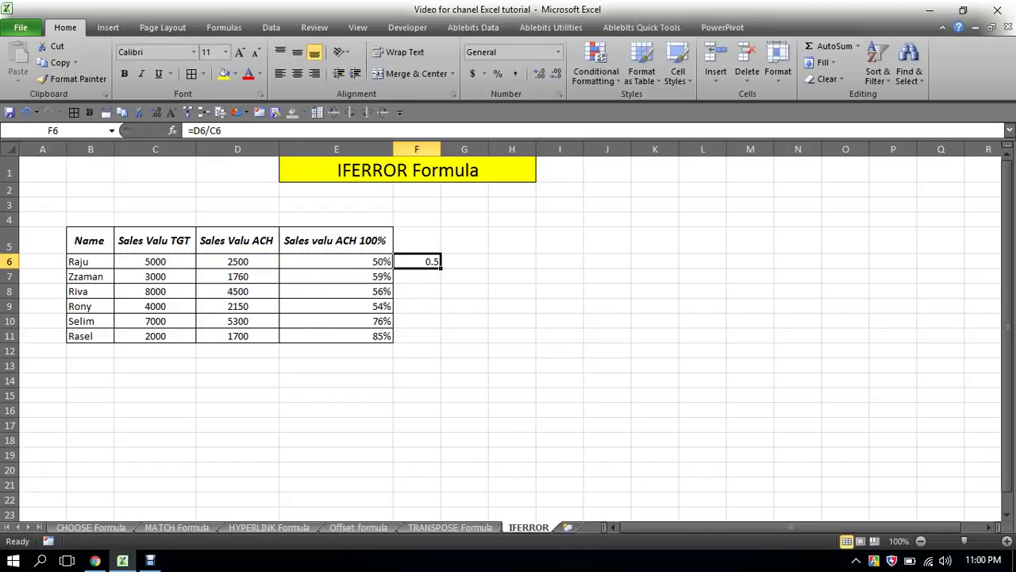
{"action": "key", "text": "ctrl+c"}
{"action": "key", "text": "Left"}
{"action": "key", "text": "ctrl+Down"}
{"action": "key", "text": "Right"}
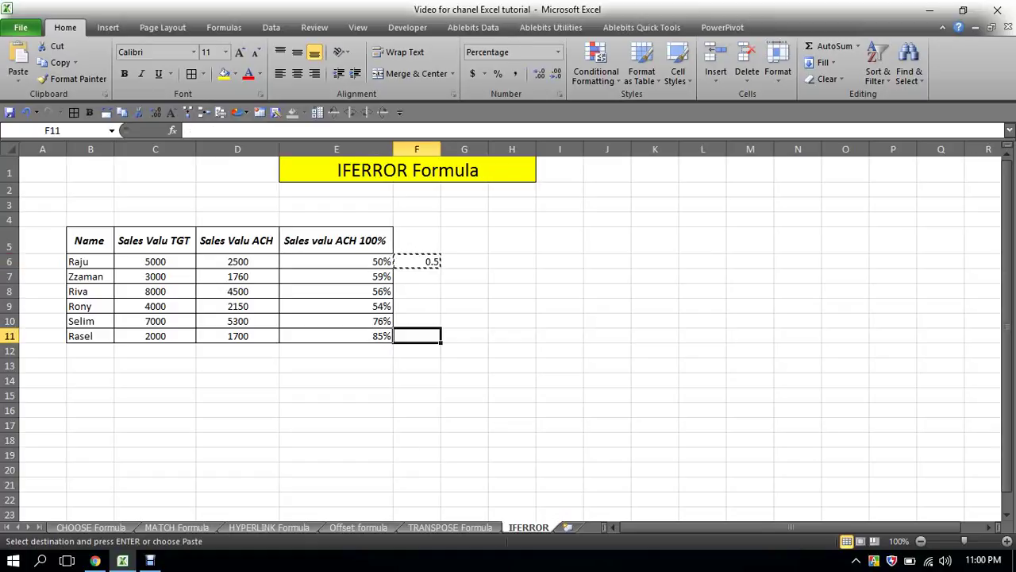
{"action": "key", "text": "ctrl+shift+Up"}
{"action": "key", "text": "Return"}
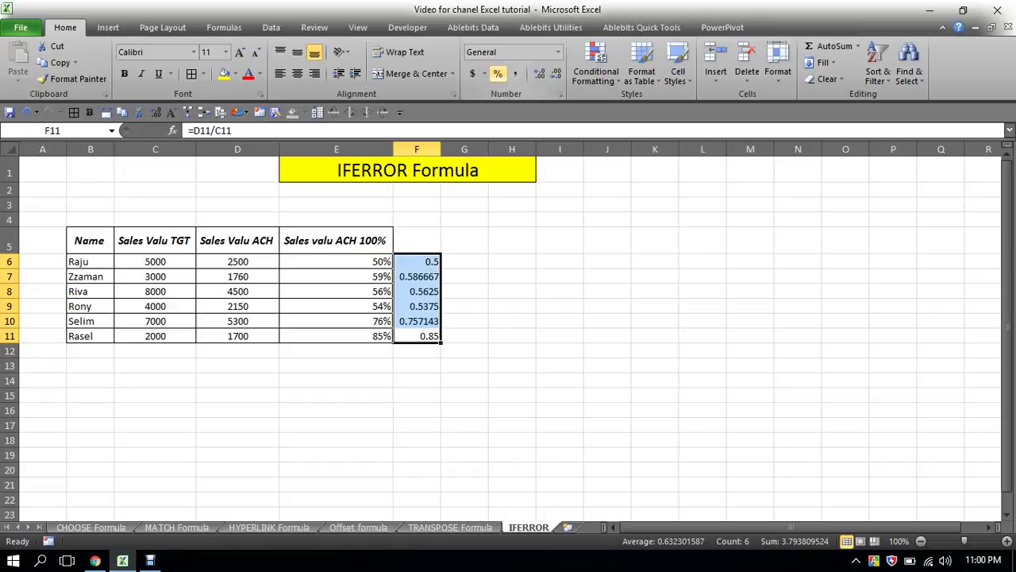
{"action": "left_click", "coordinate": [498, 73]}
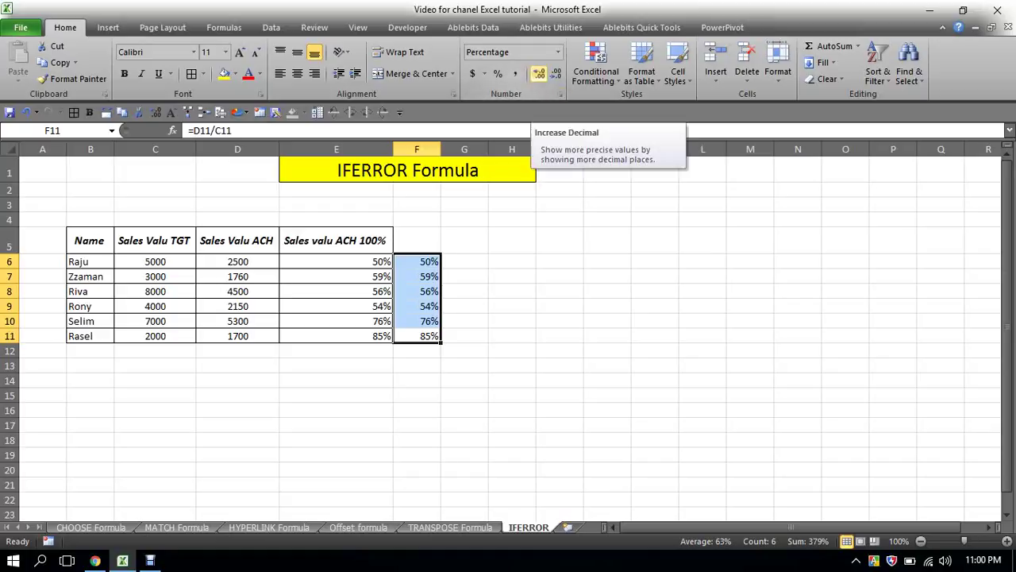
- Show the F6:F11 percentages with two decimals, then delete the F6:F11 results
{"action": "left_click", "coordinate": [538, 73]}
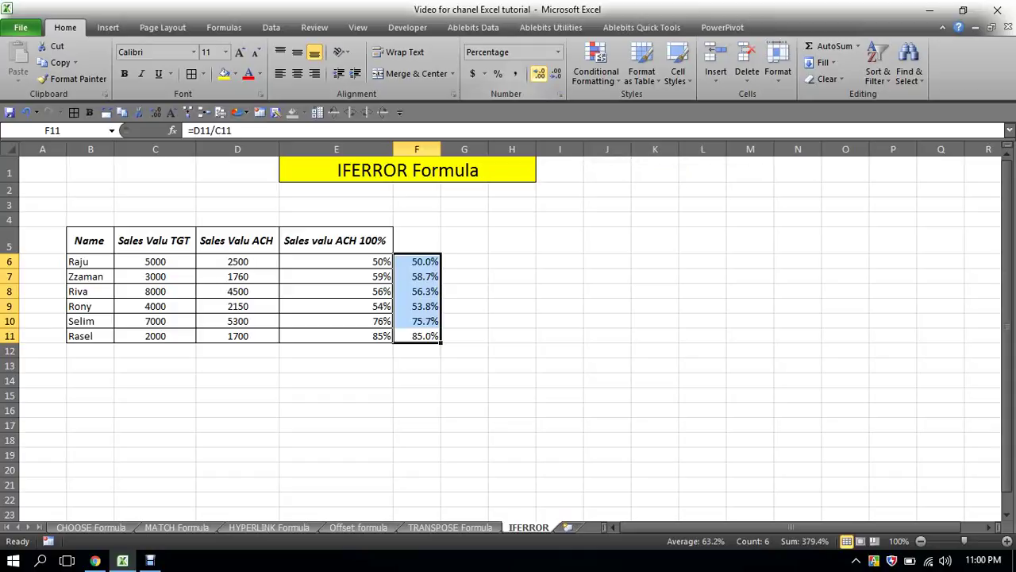
{"action": "left_click", "coordinate": [538, 73]}
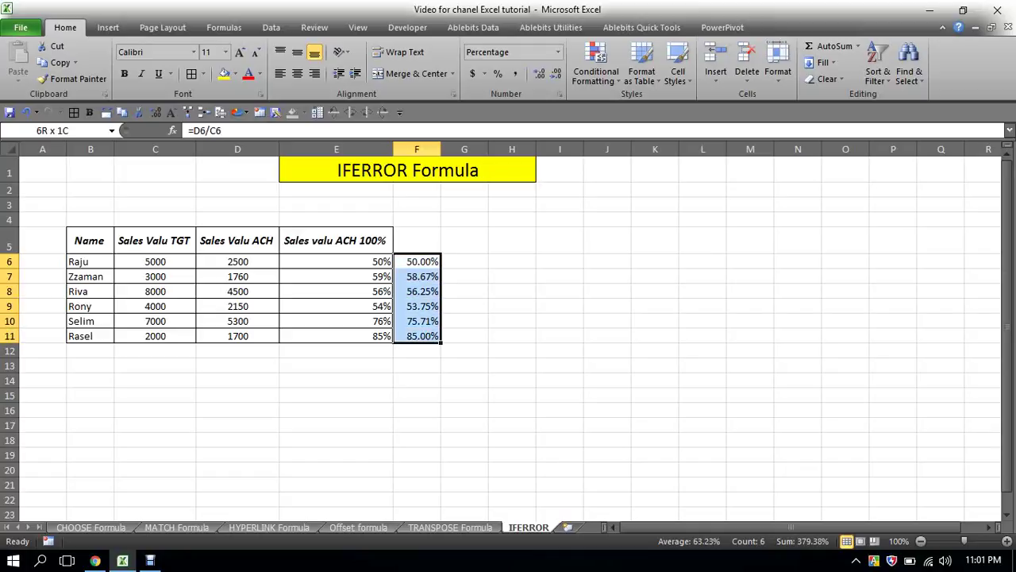
{"action": "left_click_drag", "start_coordinate": [416, 261], "coordinate": [417, 335]}
{"action": "key", "text": "Delete"}
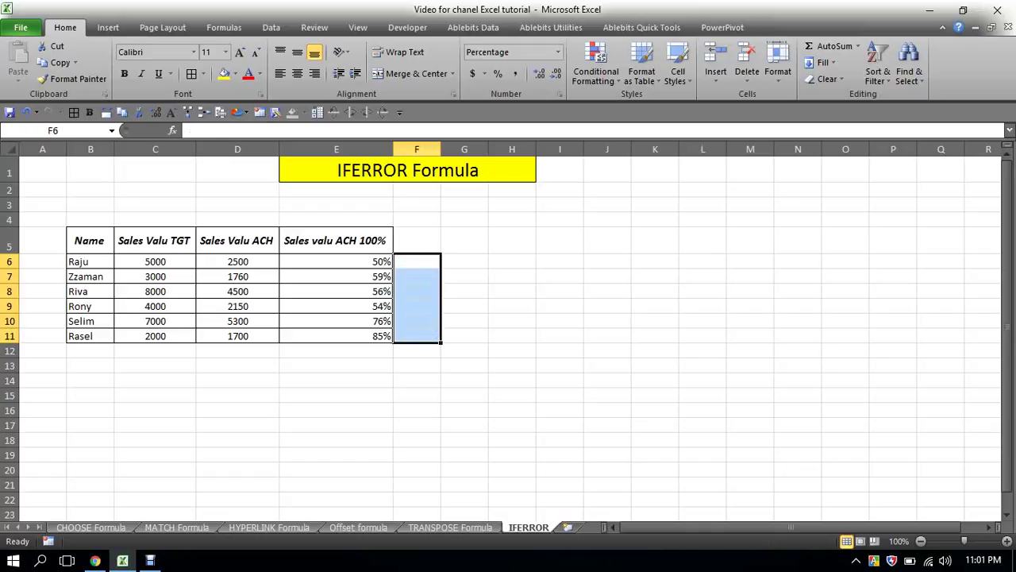
{"action": "left_click", "coordinate": [512, 320]}
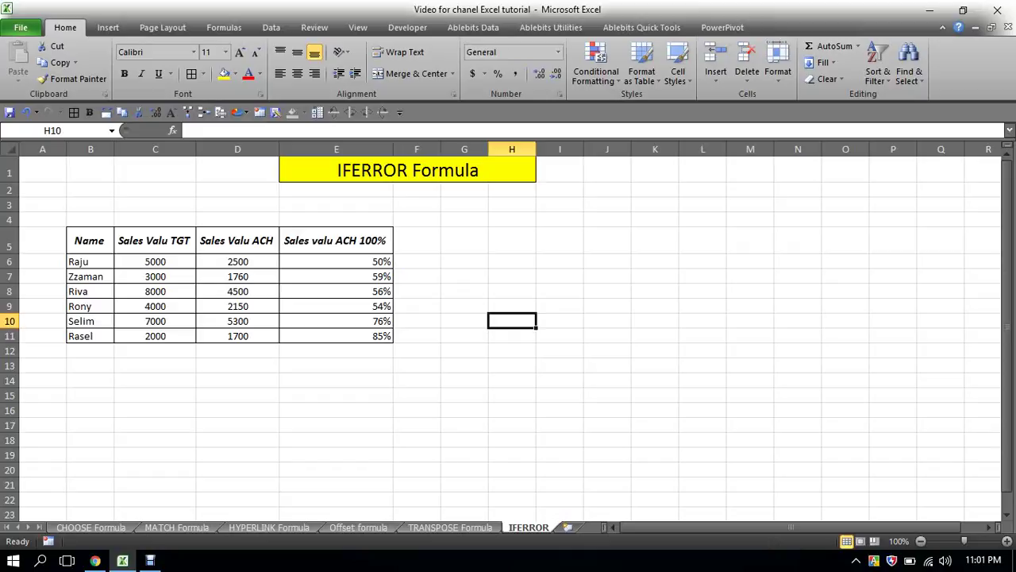
{"action": "left_click", "coordinate": [193, 296]}
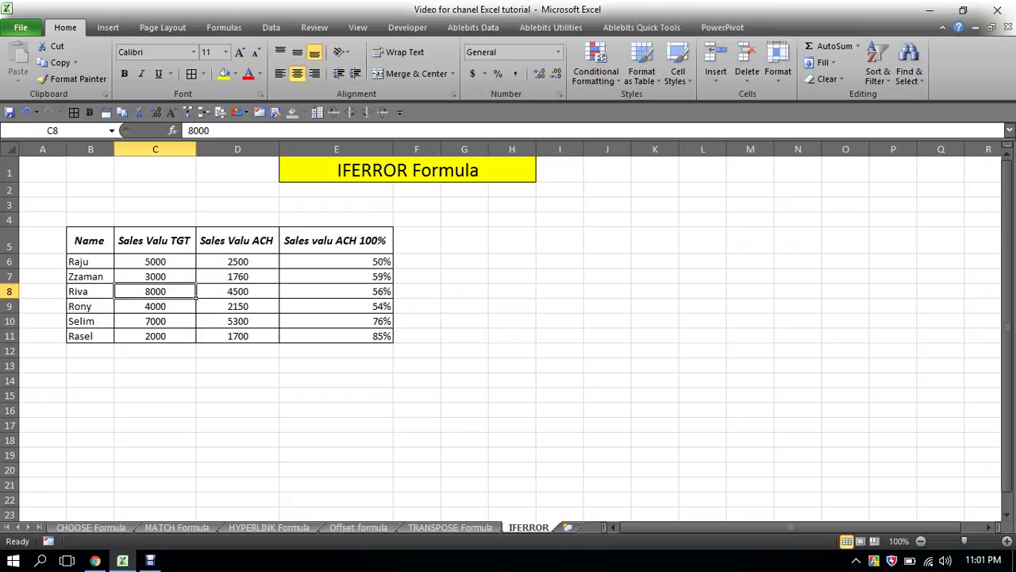
- Delete the 3000 target in C7 and highlight the resulting E7 #DIV/0! yellow
{"action": "left_click", "coordinate": [155, 276]}
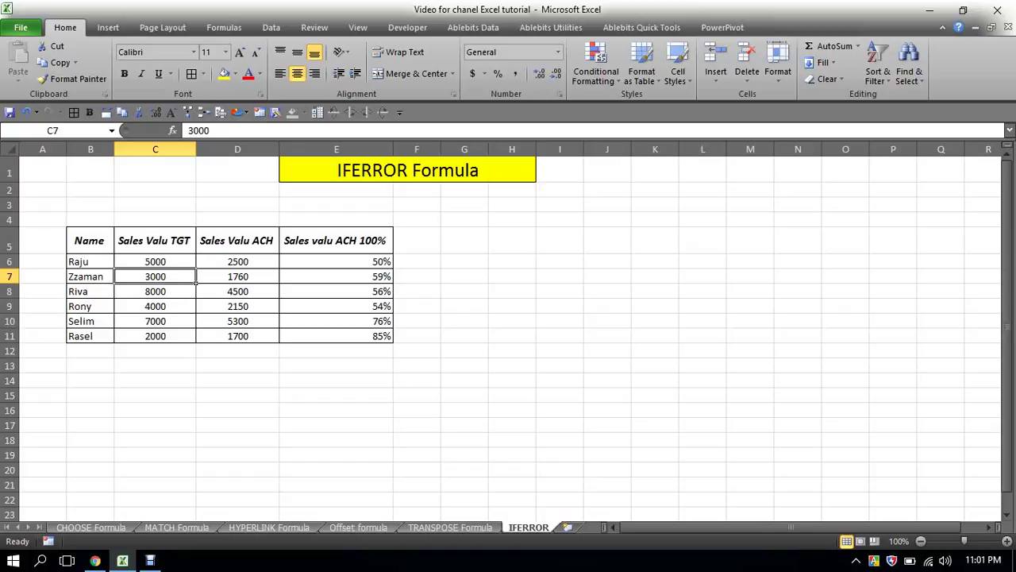
{"action": "key", "text": "Delete"}
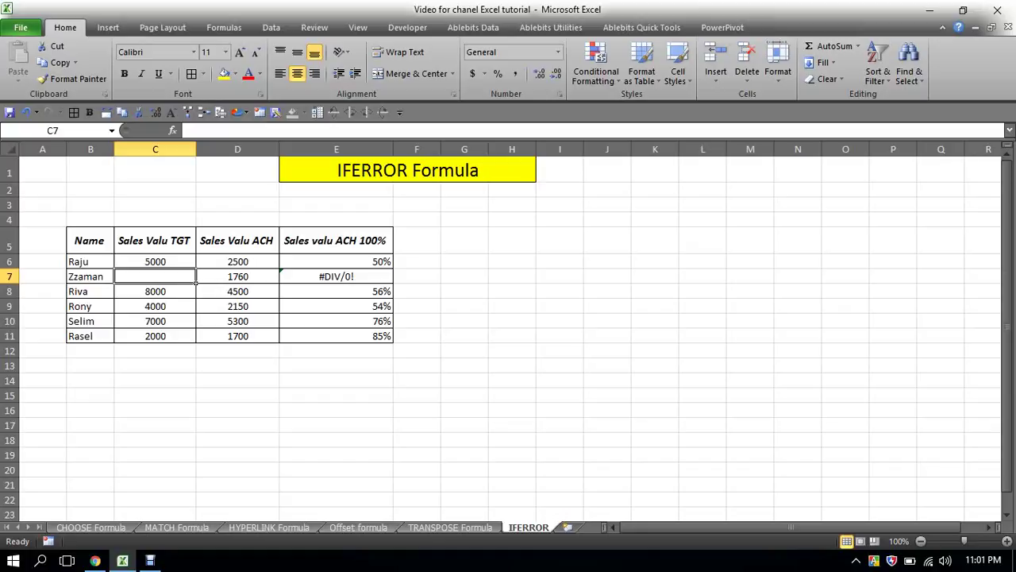
{"action": "left_click", "coordinate": [155, 291]}
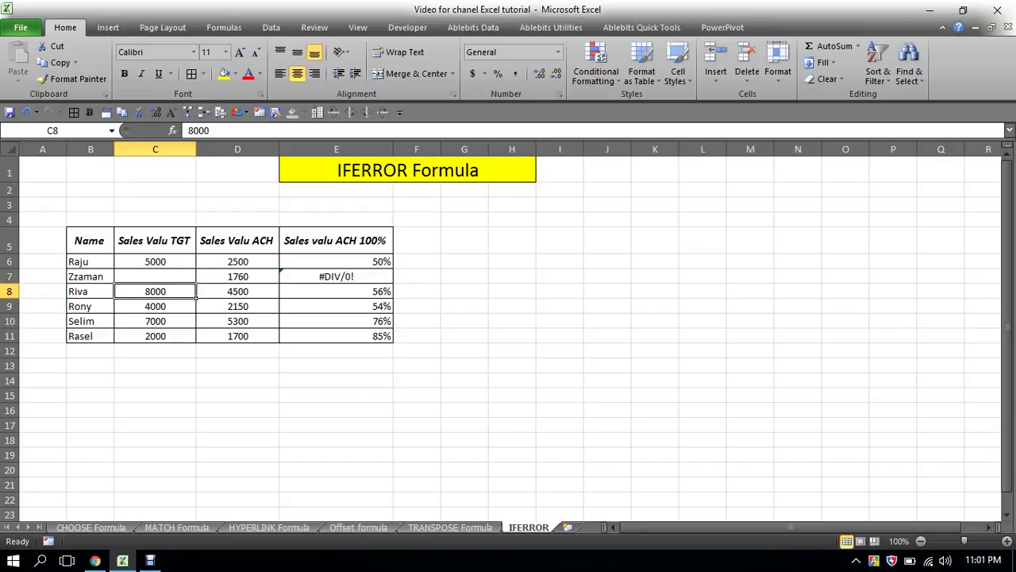
{"action": "left_click", "coordinate": [336, 276]}
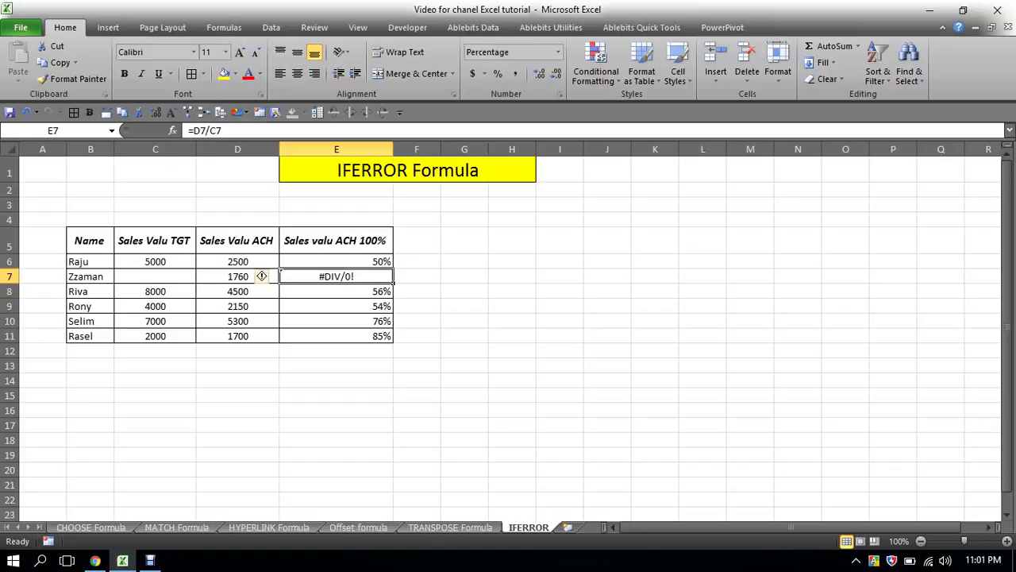
{"action": "left_click", "coordinate": [225, 73]}
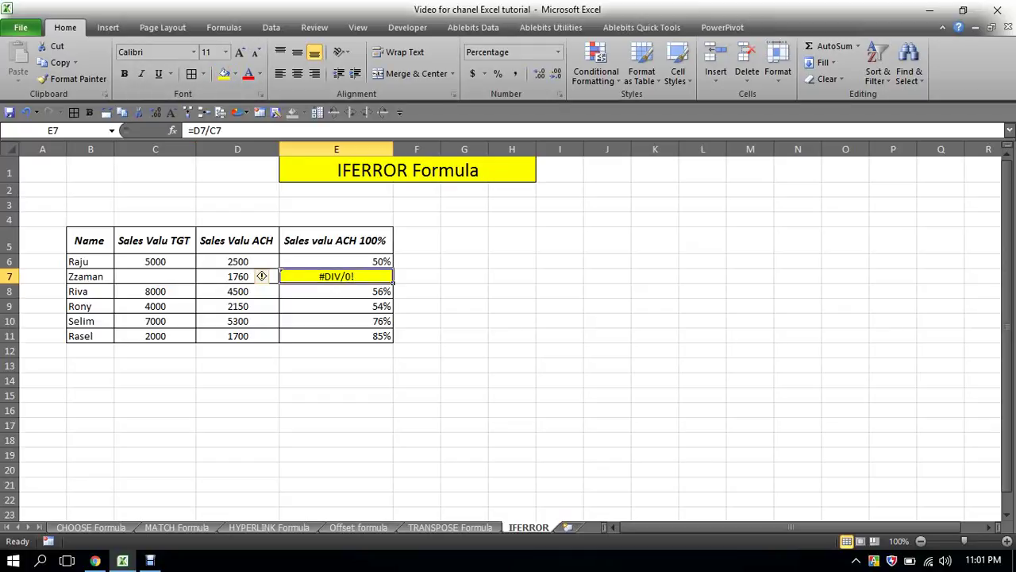
- Delete the 7000 target in C10 and 5000 target in C6, producing #DIV/0! in E10 and E6
{"action": "left_click", "coordinate": [155, 320]}
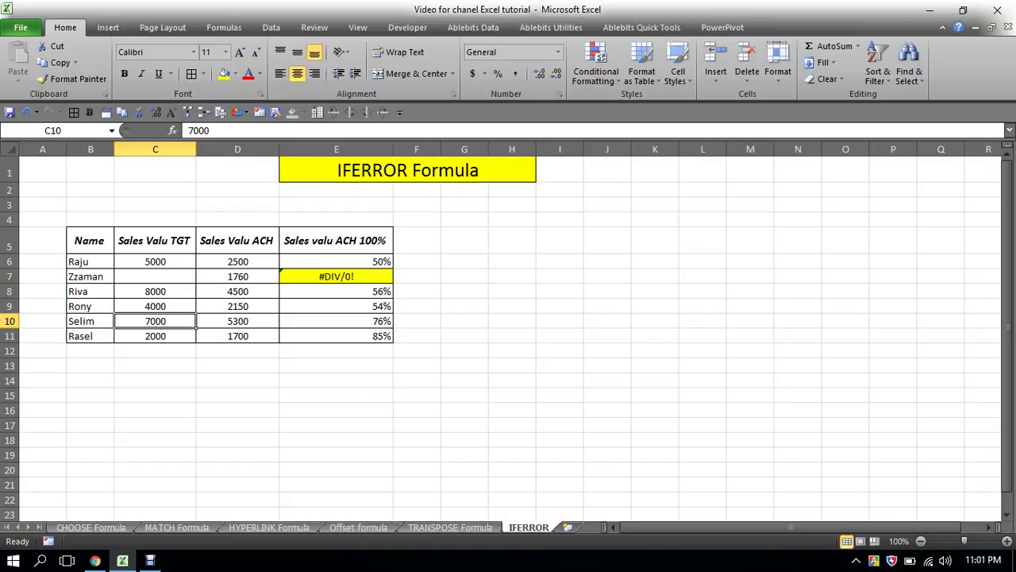
{"action": "key", "text": "Delete"}
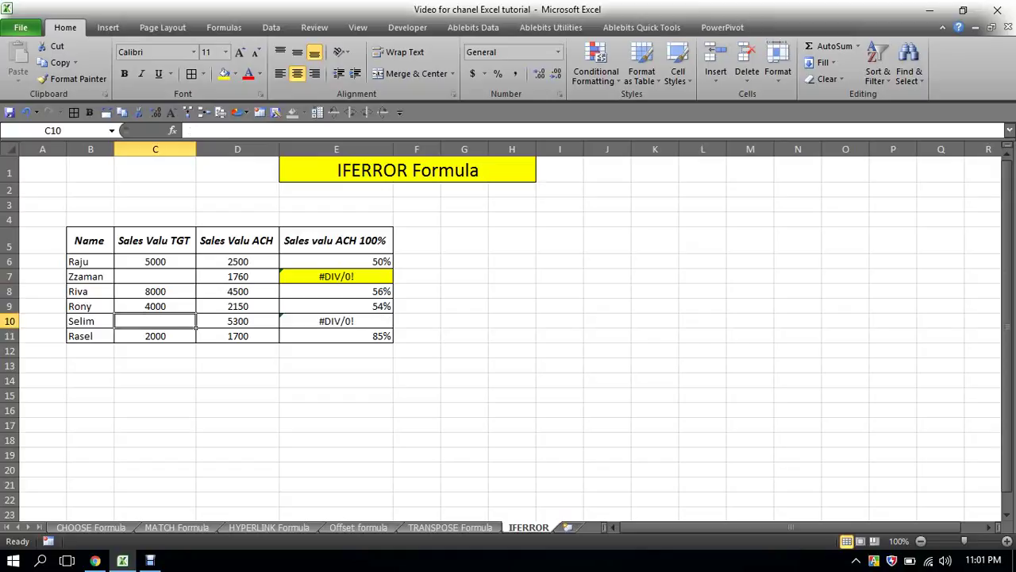
{"action": "left_click", "coordinate": [335, 321]}
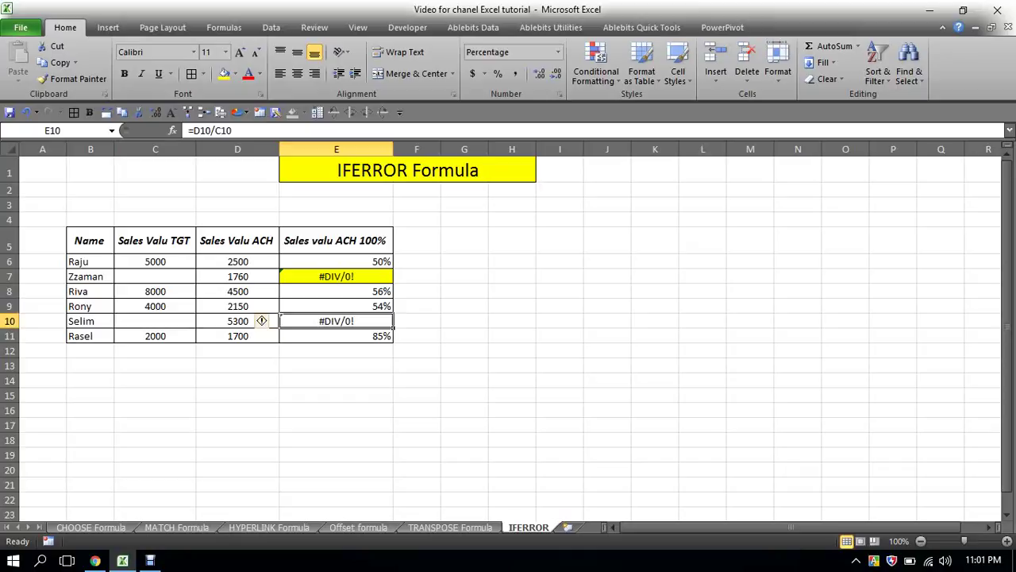
{"action": "left_click", "coordinate": [336, 276]}
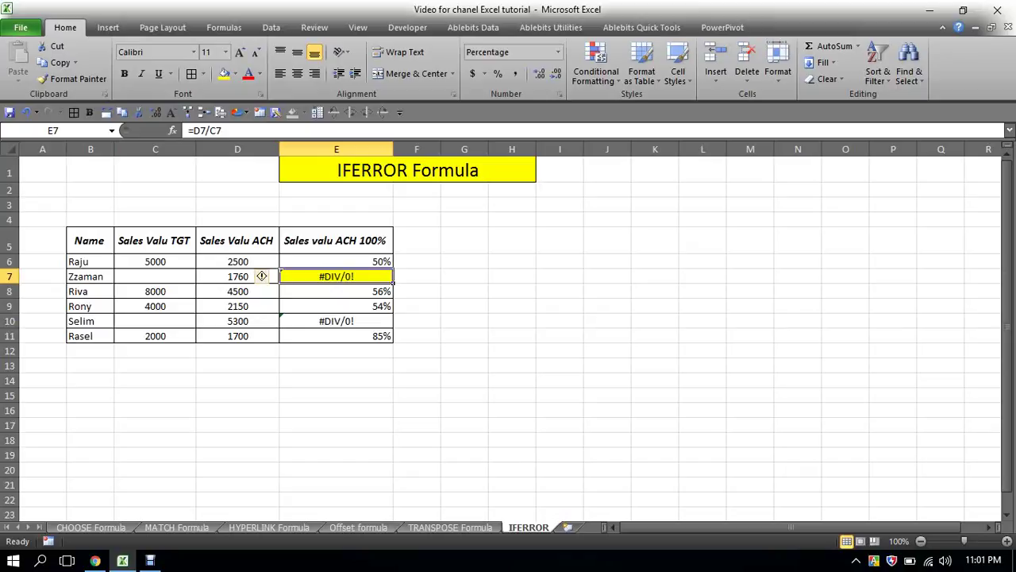
{"action": "left_click", "coordinate": [155, 261]}
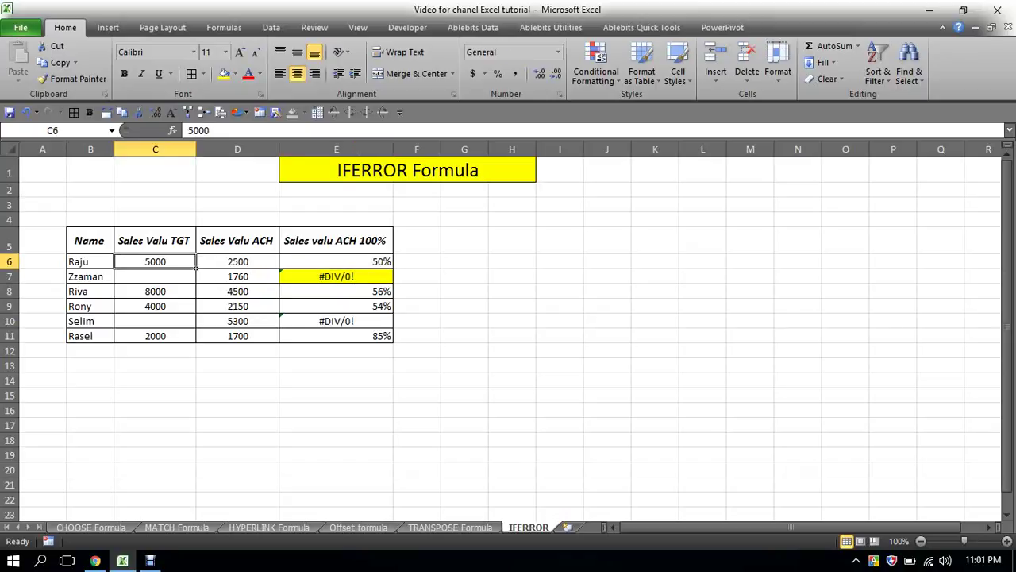
{"action": "key", "text": "Delete"}
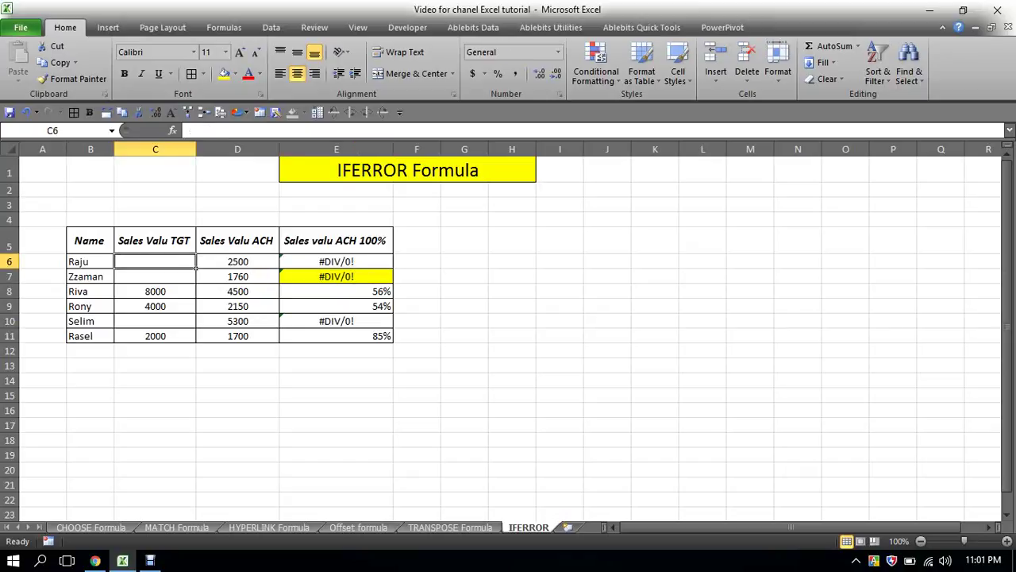
{"action": "left_click", "coordinate": [464, 320]}
{"action": "left_click", "coordinate": [336, 261]}
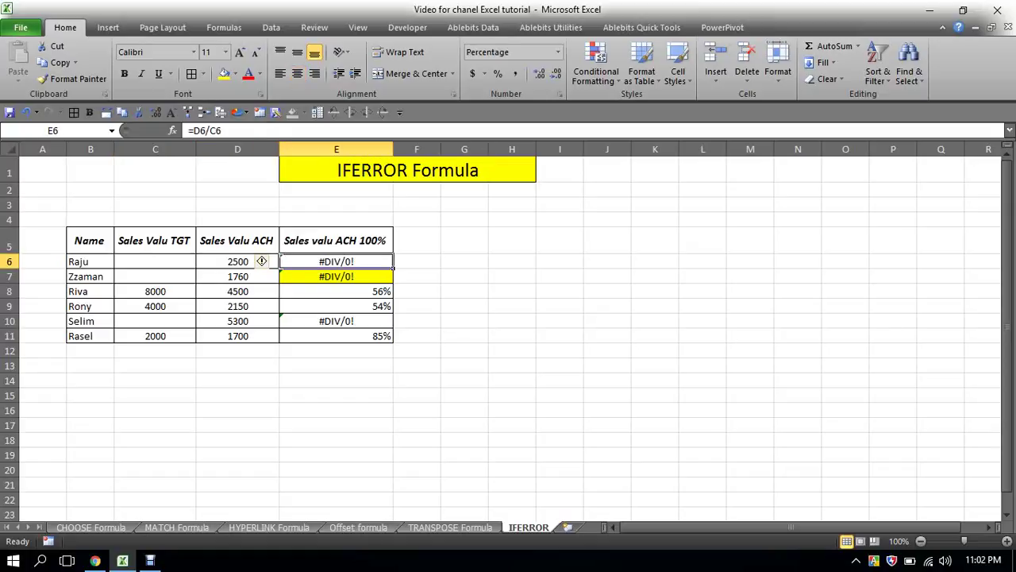
- Change E6's formula to =IFERROR(D6/C6,0) so it displays 0%
{"action": "left_click", "coordinate": [194, 130]}
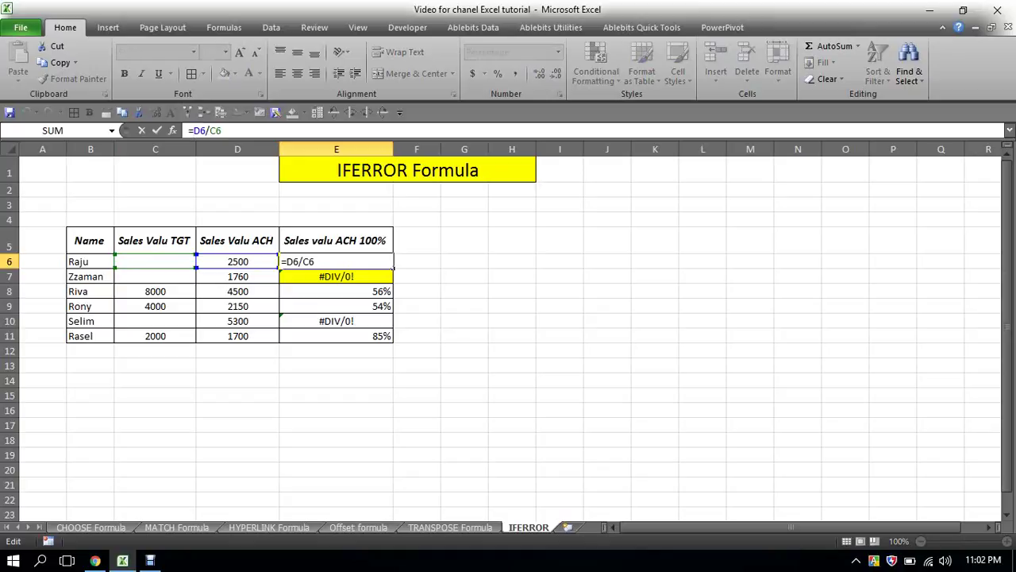
{"action": "type", "text": "if"}
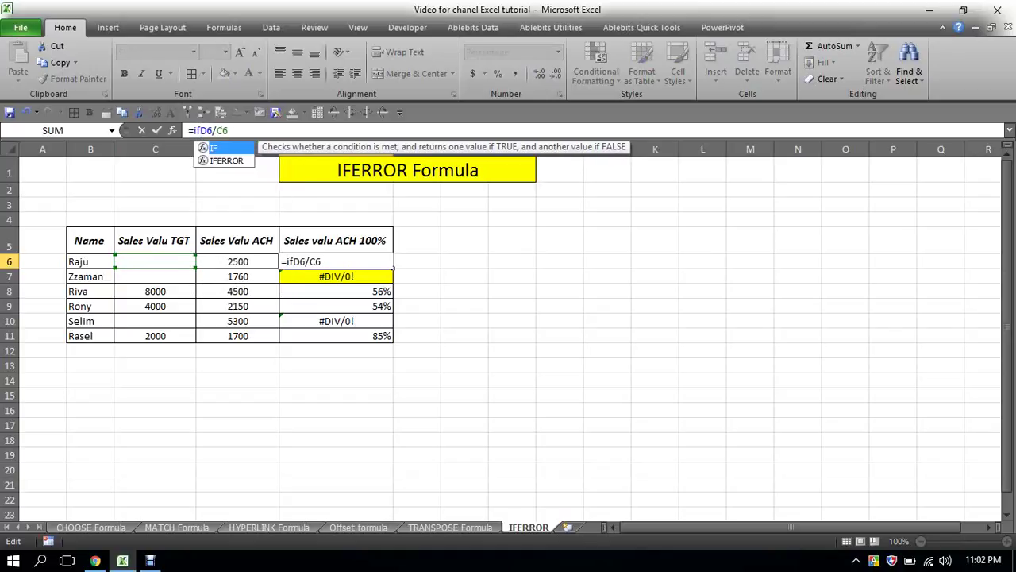
{"action": "type", "text": "e"}
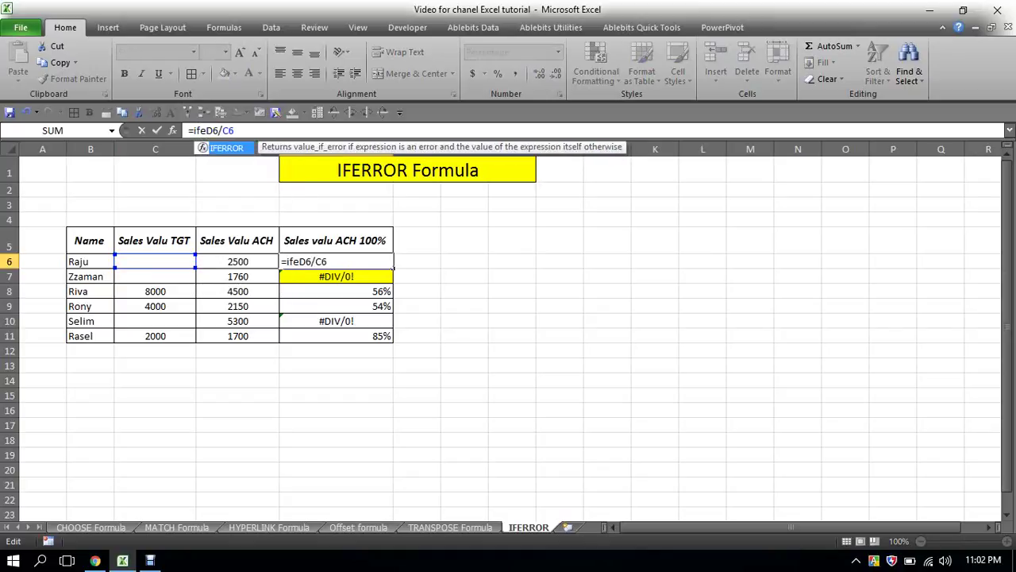
{"action": "key", "text": "Tab"}
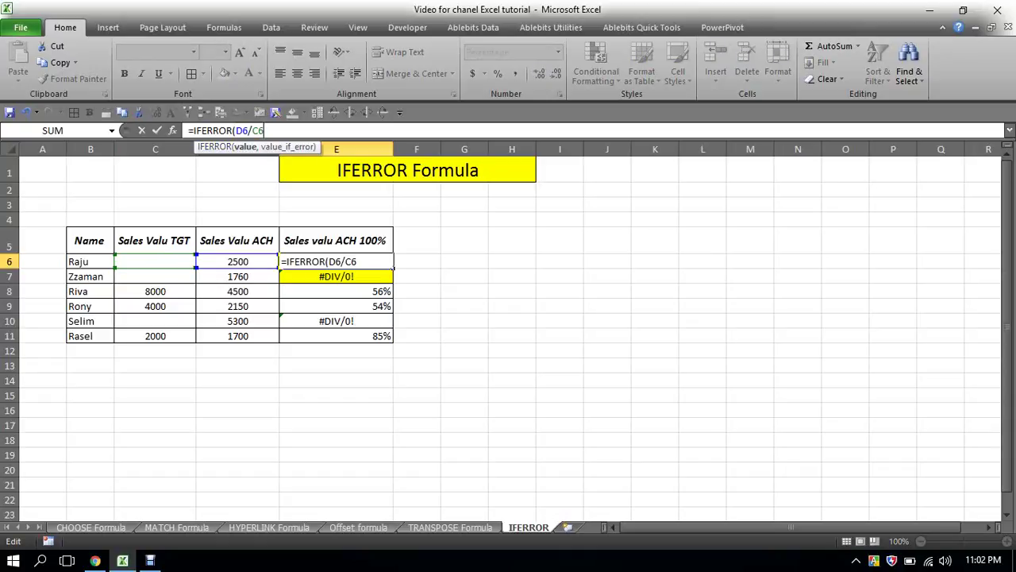
{"action": "type", "text": ","}
{"action": "type", "text": "0"}
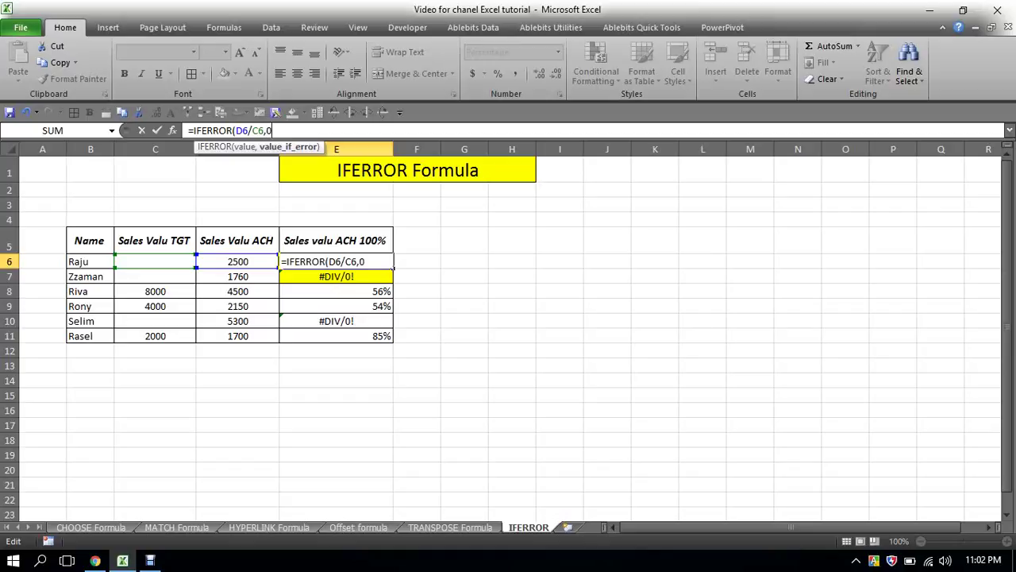
{"action": "type", "text": ")"}
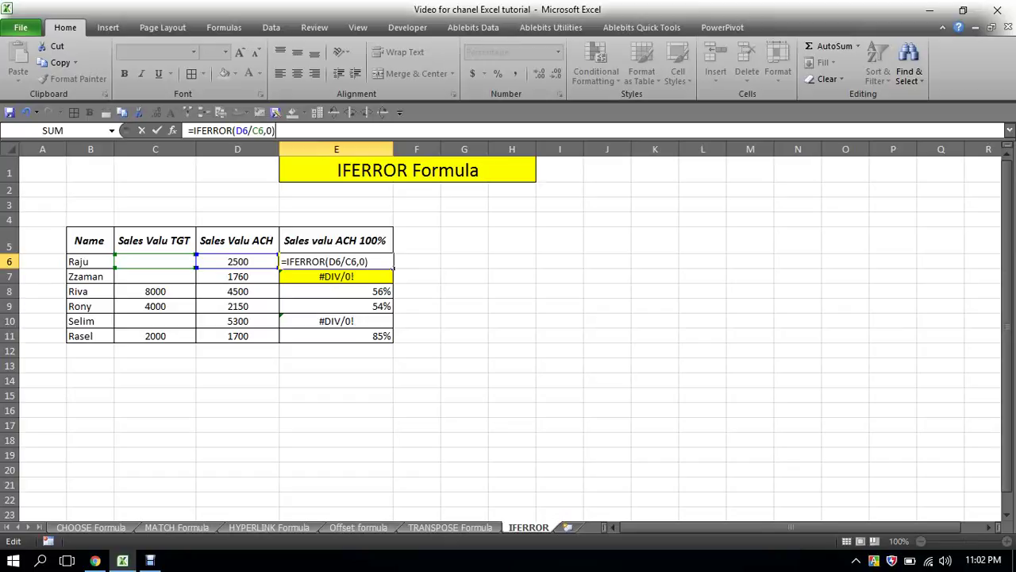
{"action": "key", "text": "Return"}
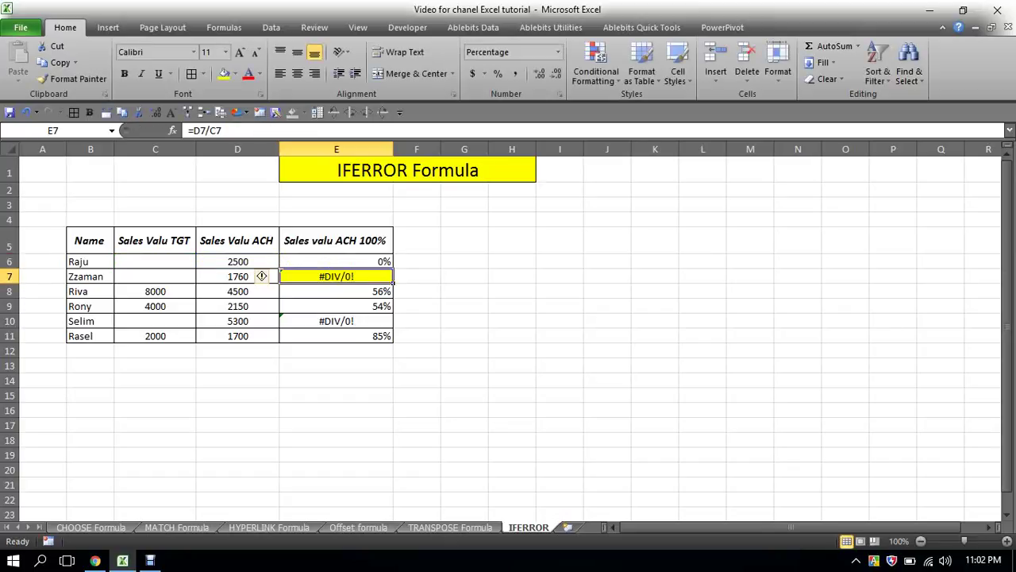
- Fill E6 blue and copy its IFERROR formula and shading down to E11
{"action": "left_click", "coordinate": [336, 262]}
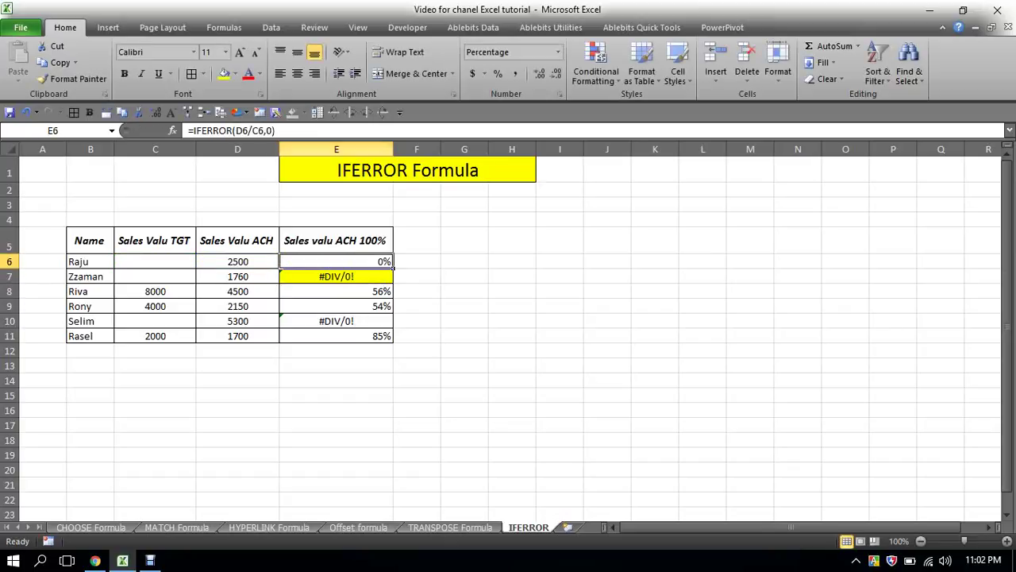
{"action": "left_click", "coordinate": [224, 74]}
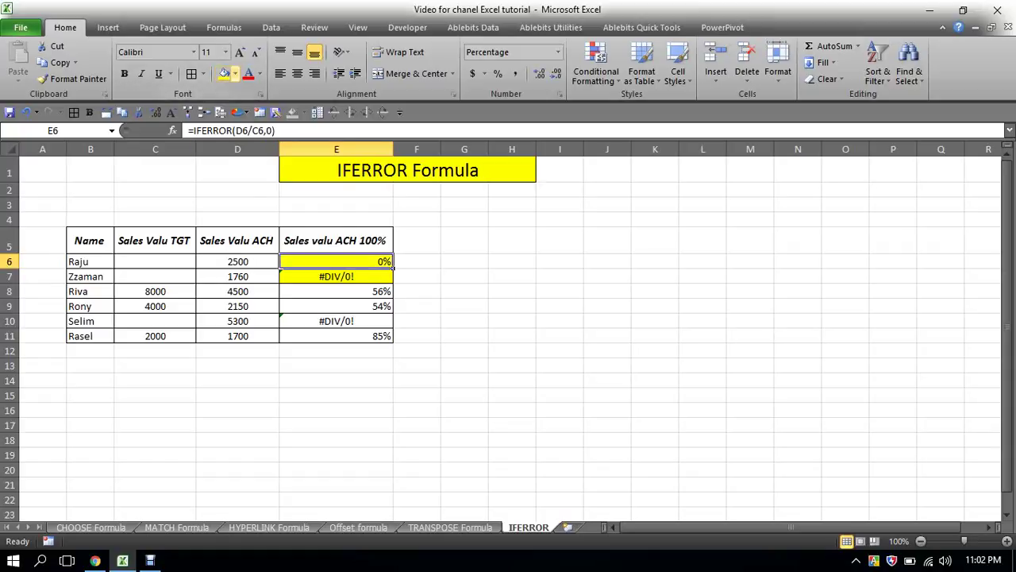
{"action": "left_click", "coordinate": [236, 74]}
{"action": "left_click", "coordinate": [260, 125]}
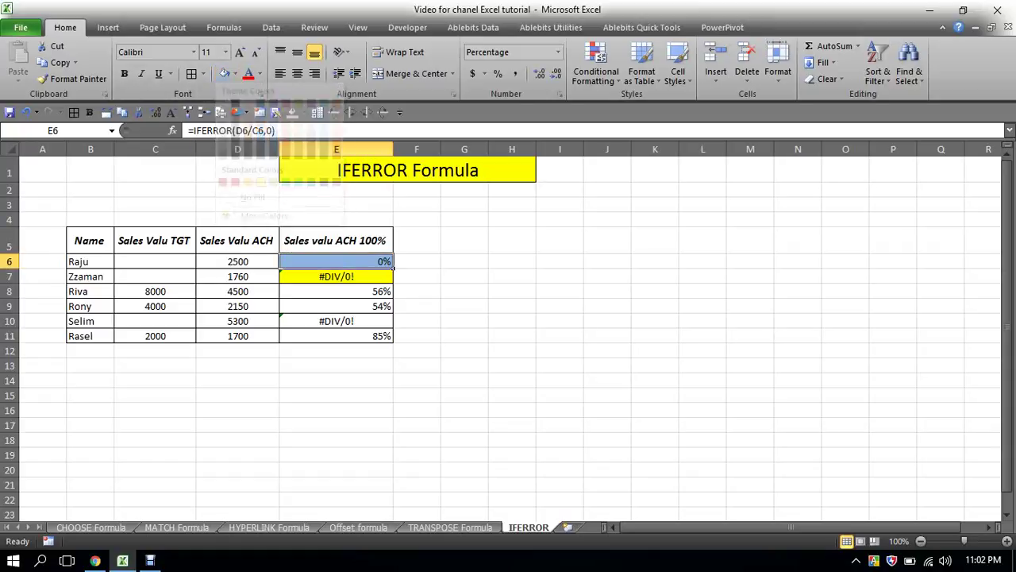
{"action": "double_click", "coordinate": [393, 269]}
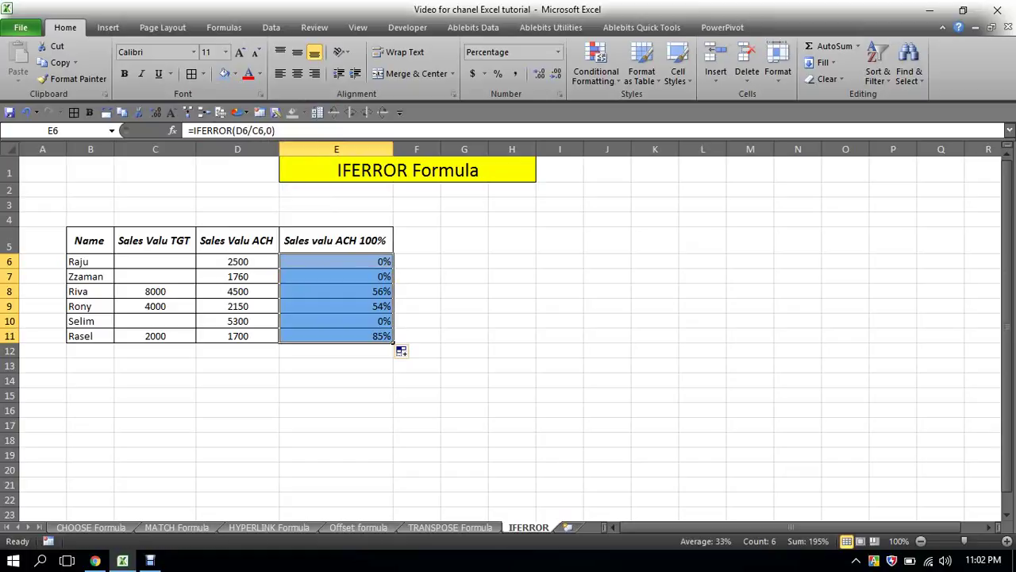
{"action": "left_click", "coordinate": [155, 261]}
{"action": "left_click", "coordinate": [465, 290]}
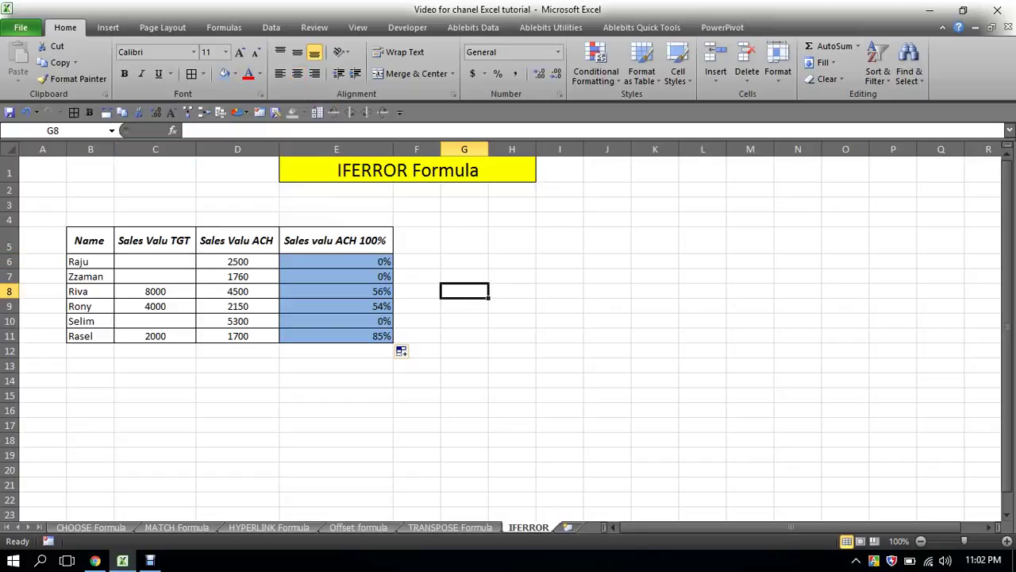
- Shade C6:E6, C7:E7 and C10:E10 yellow
{"action": "left_click_drag", "start_coordinate": [155, 261], "coordinate": [335, 262]}
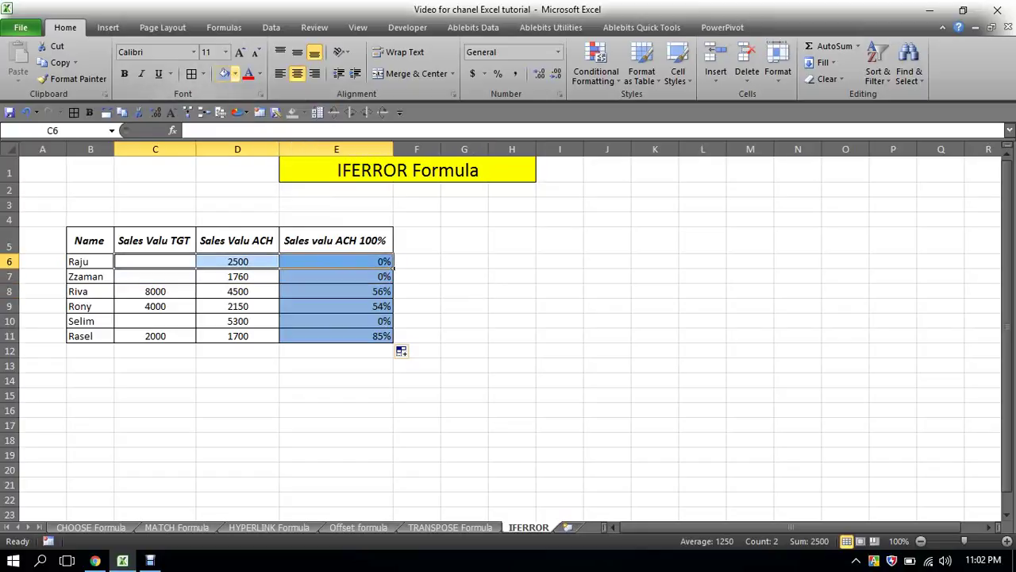
{"action": "left_click", "coordinate": [235, 73]}
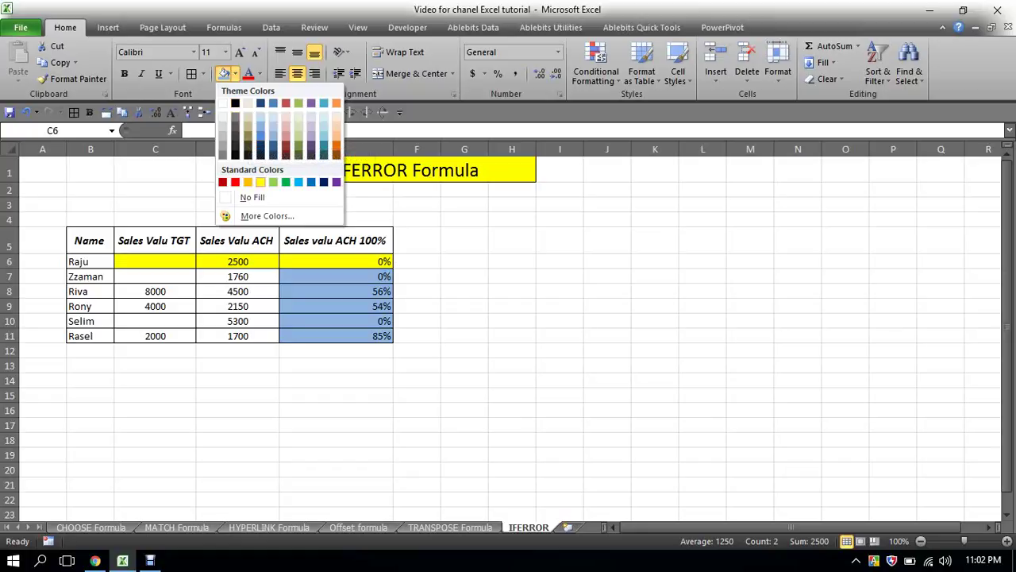
{"action": "left_click", "coordinate": [260, 182]}
{"action": "left_click_drag", "start_coordinate": [154, 277], "coordinate": [392, 278]}
{"action": "left_click", "coordinate": [225, 73]}
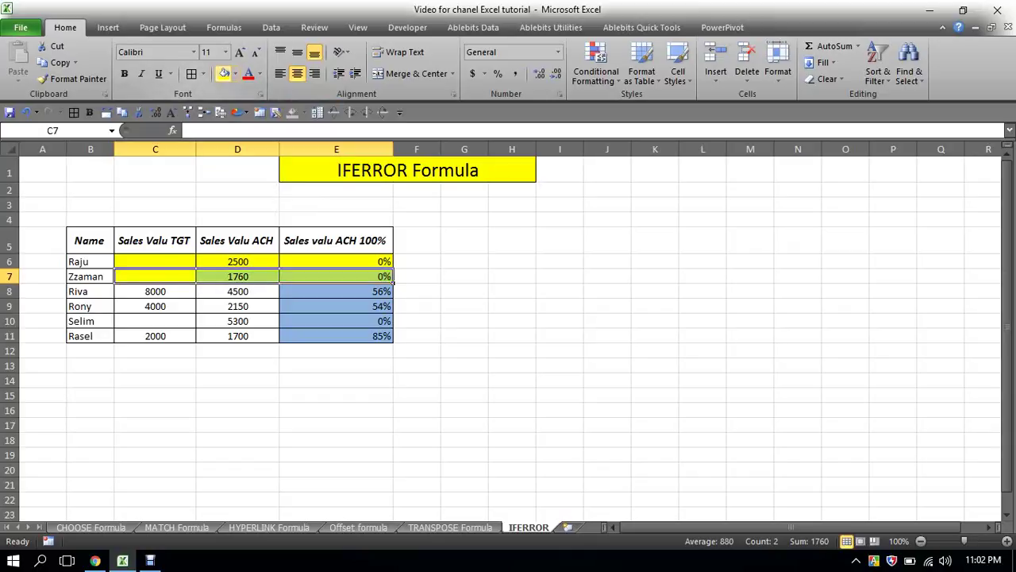
{"action": "left_click_drag", "start_coordinate": [155, 321], "coordinate": [393, 325]}
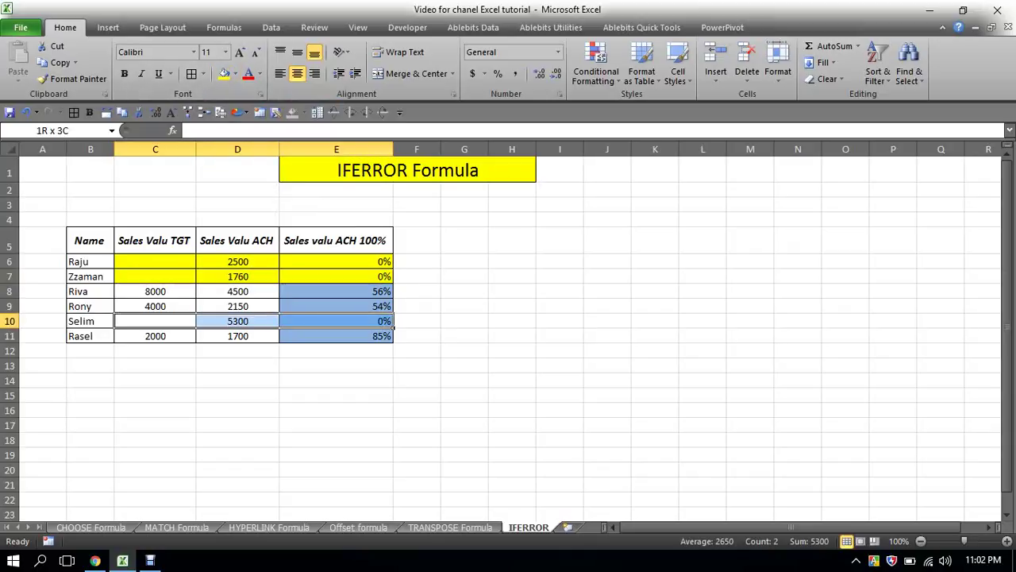
{"action": "left_click", "coordinate": [225, 73]}
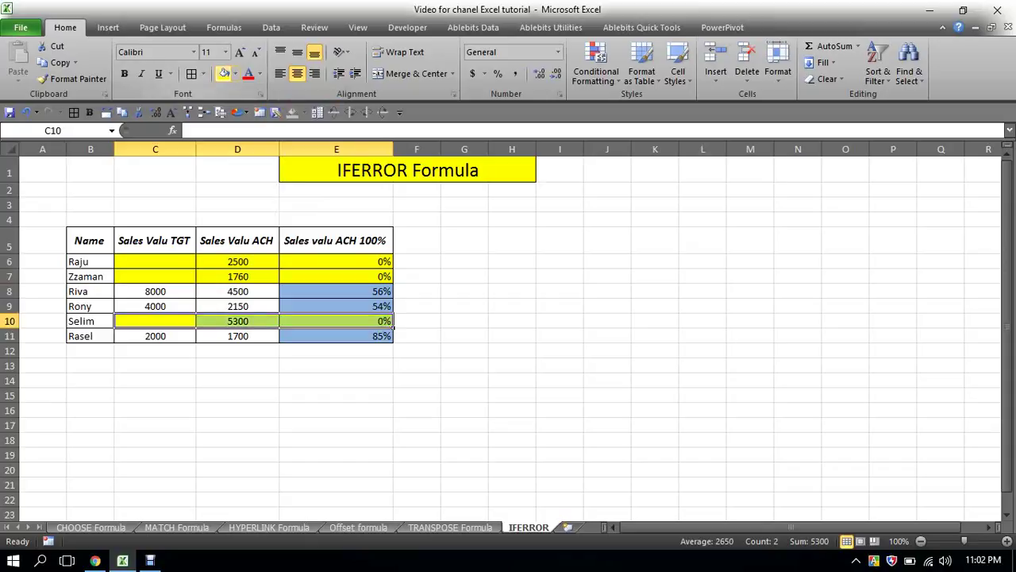
{"action": "left_click", "coordinate": [357, 262]}
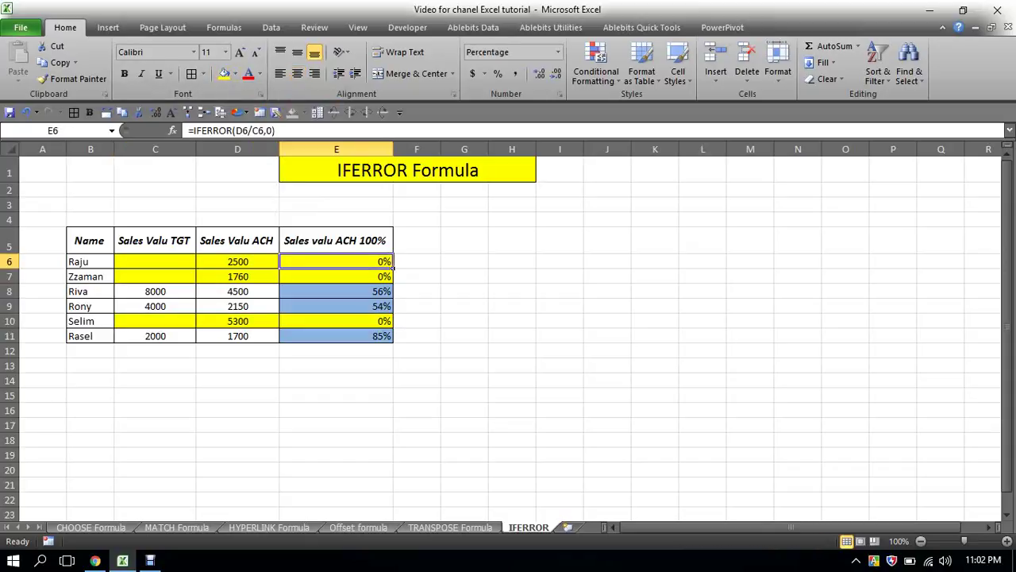
{"action": "left_click", "coordinate": [233, 131]}
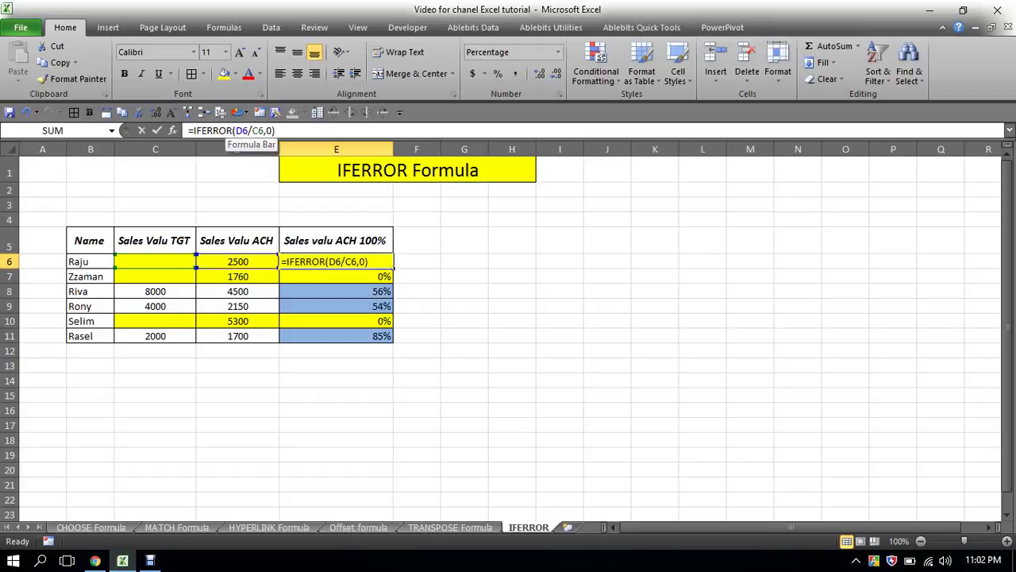
{"action": "left_click_drag", "start_coordinate": [233, 130], "coordinate": [193, 130]}
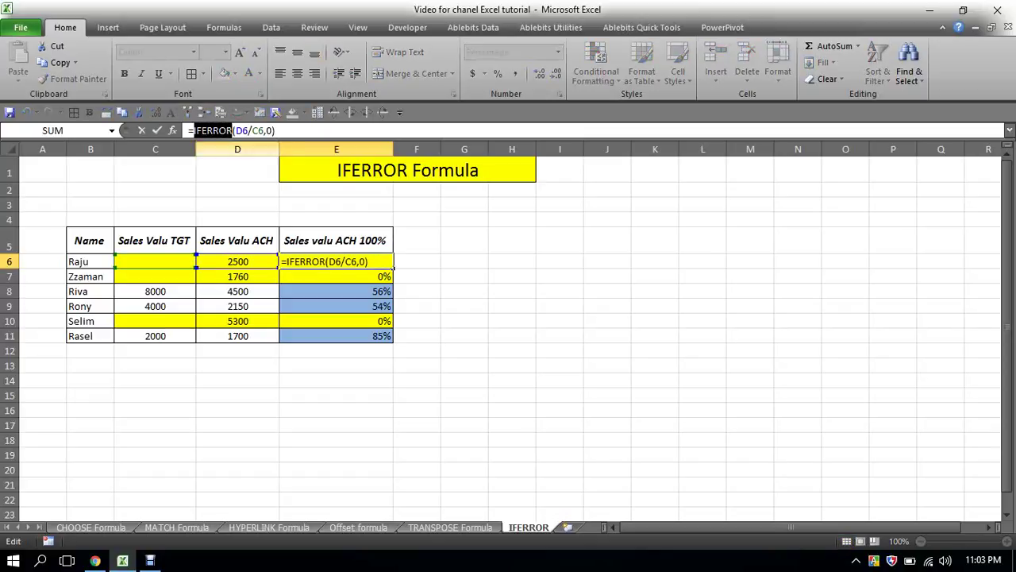
{"action": "left_click", "coordinate": [464, 276]}
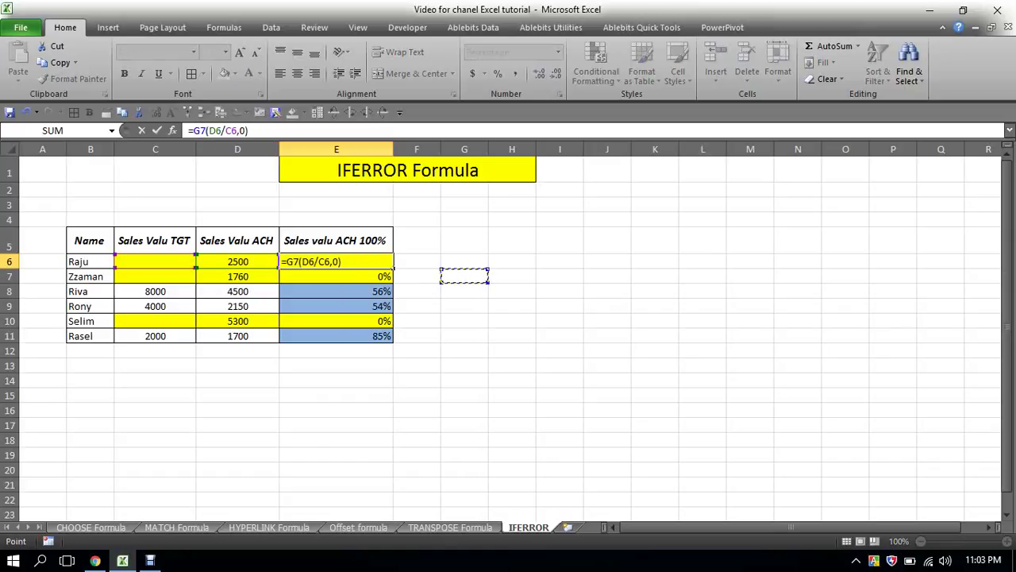
{"action": "key", "text": "BackSpace"}
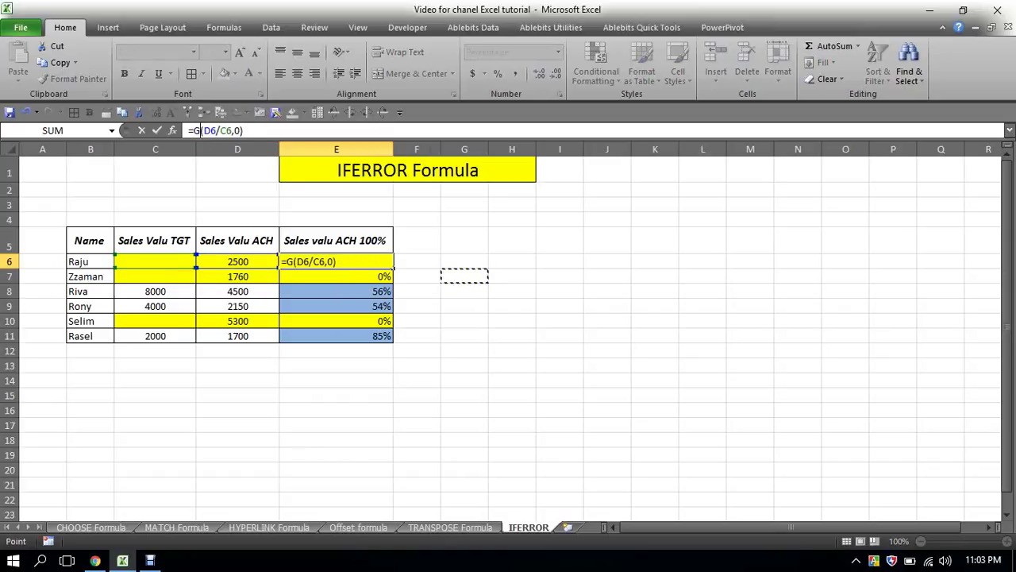
{"action": "key", "text": "BackSpace"}
{"action": "type", "text": "ifer"}
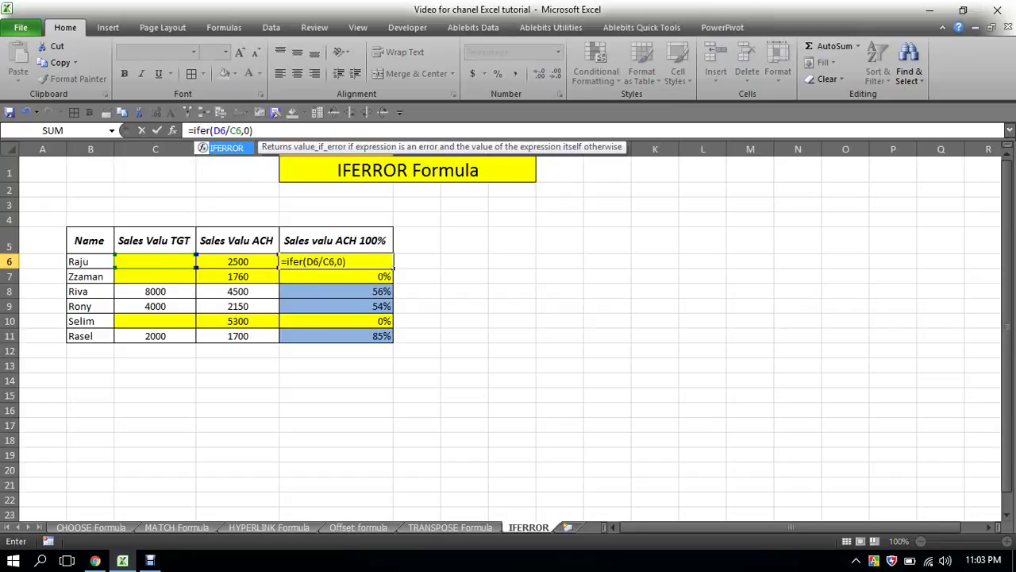
{"action": "key", "text": "Tab"}
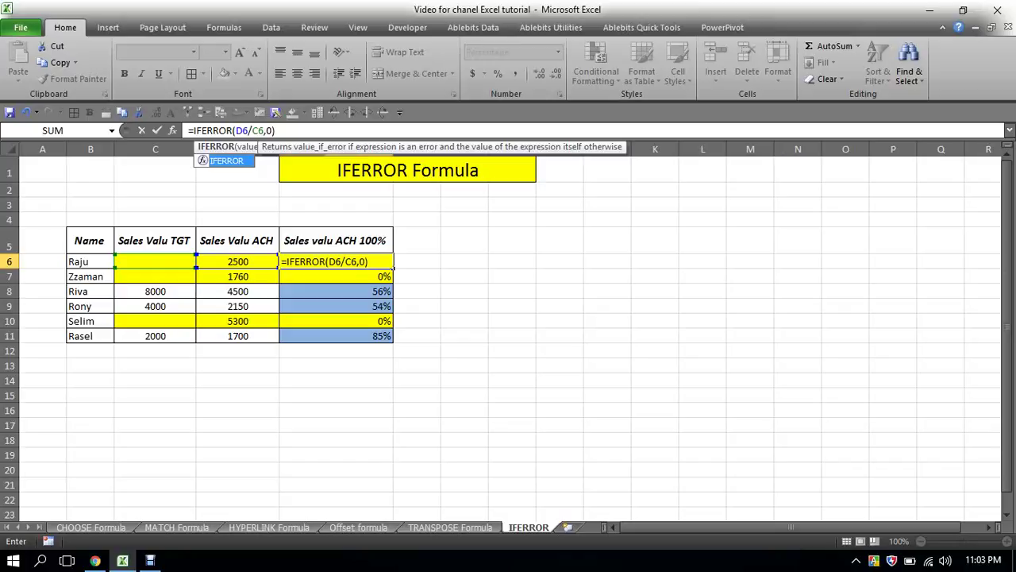
{"action": "key", "text": "Return"}
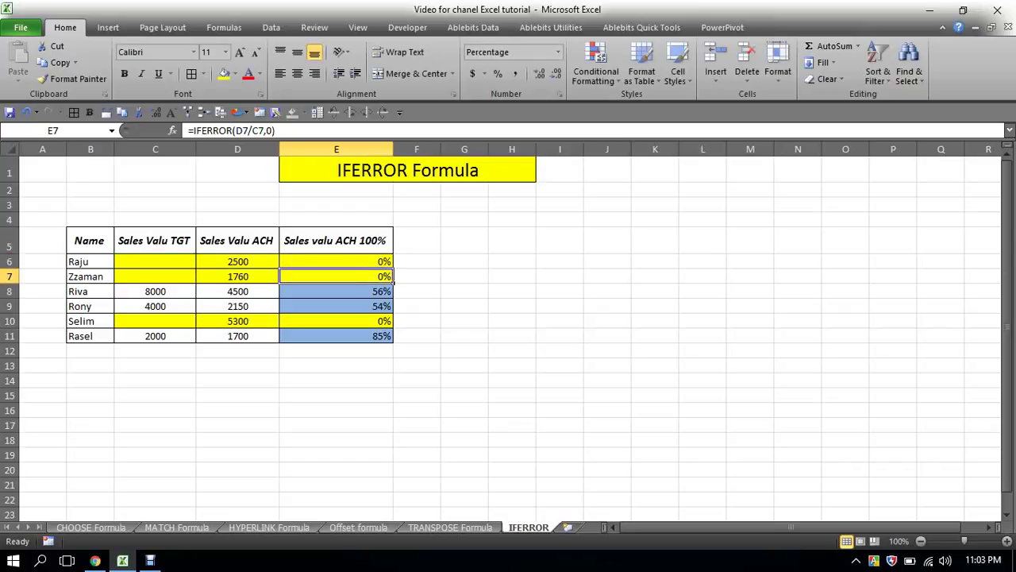
{"action": "left_click", "coordinate": [336, 261]}
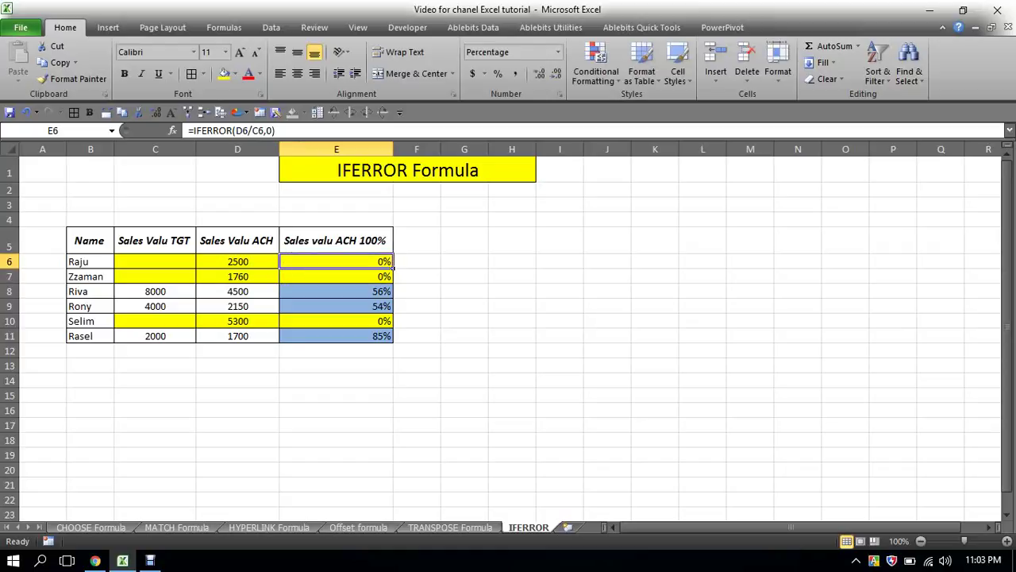